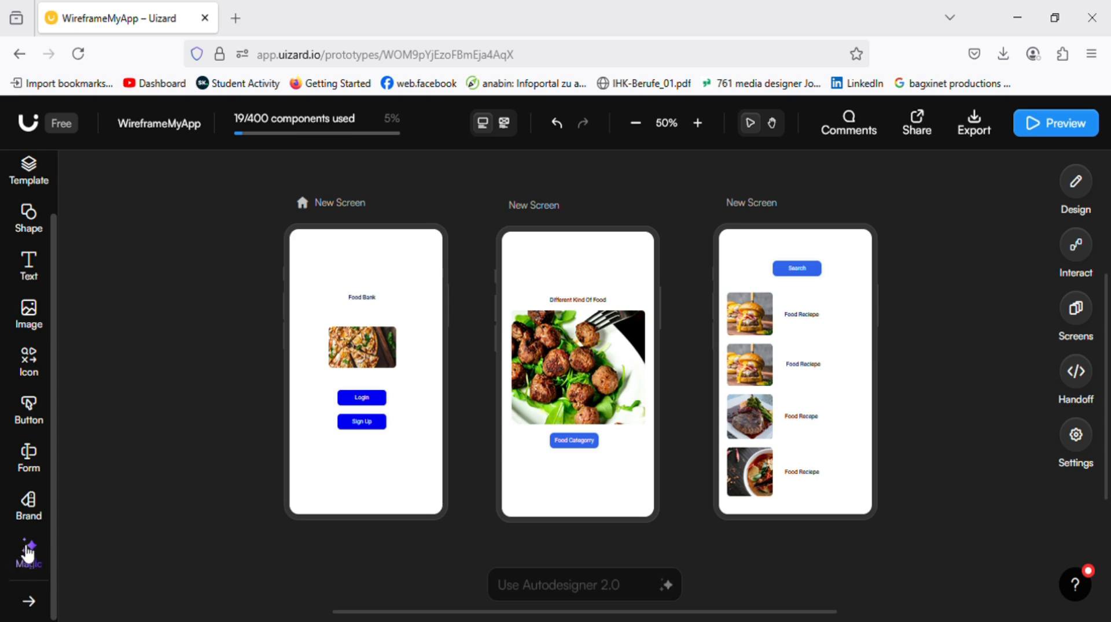
# Start generating an AI theme for the project from a typed description.
pyautogui.click(35, 552)
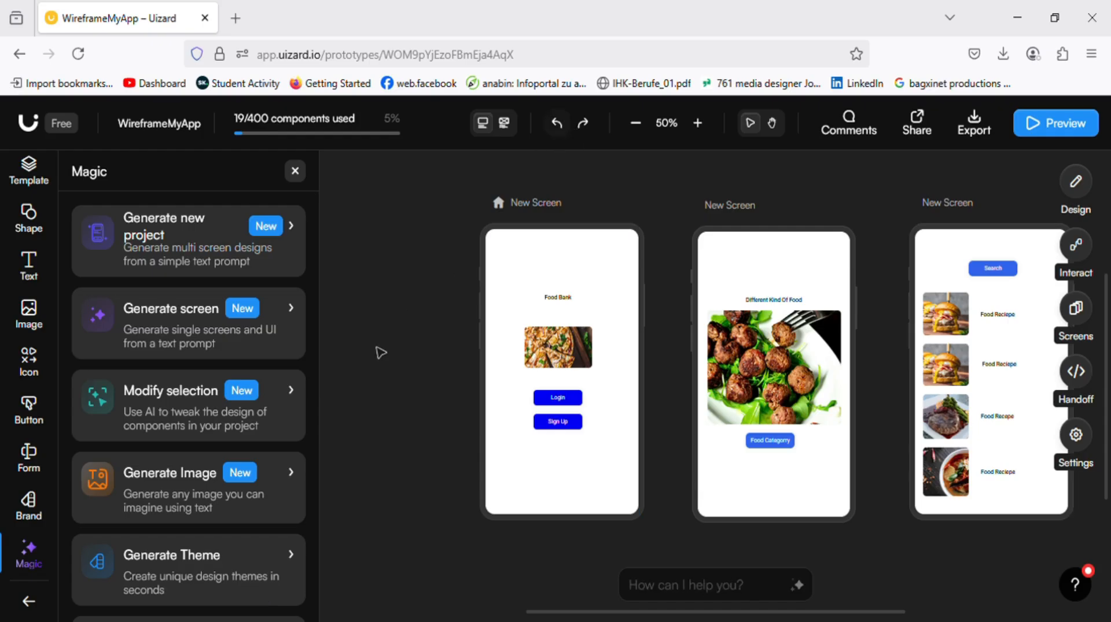
pyautogui.click(230, 572)
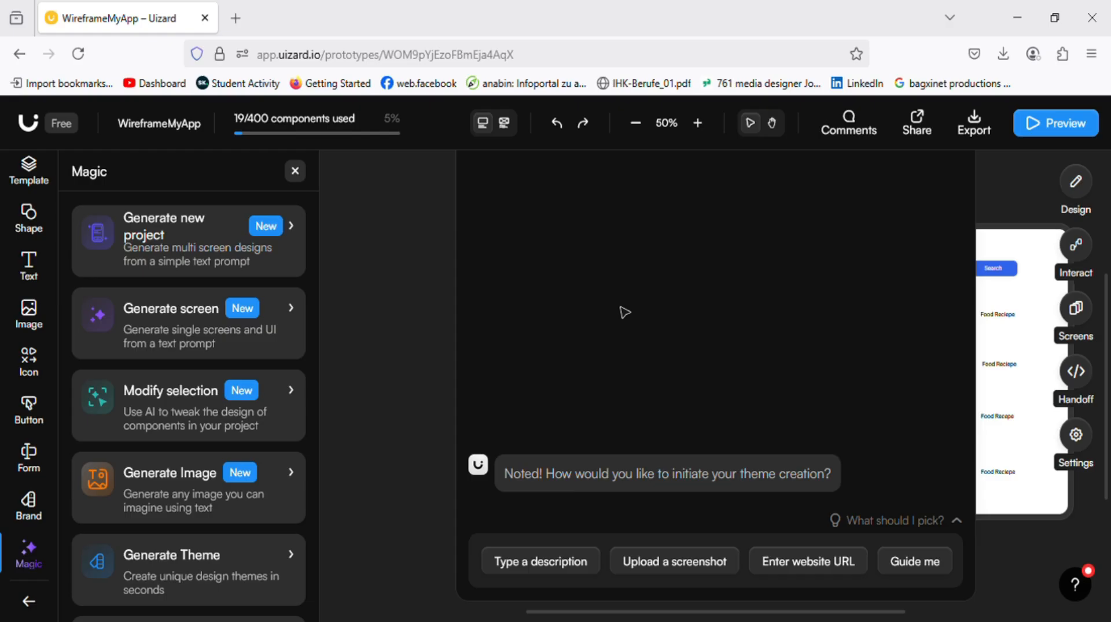
pyautogui.click(561, 573)
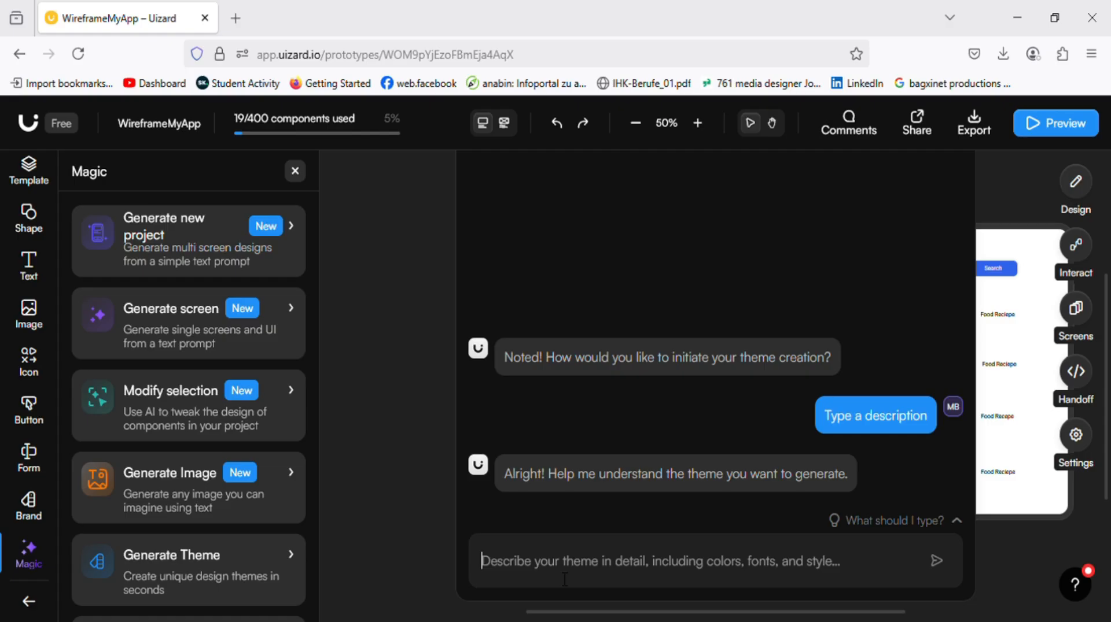
# Enter "Clean, Uncluttered layout, Neutral colors, Simple typography" as the first line of the theme description.
pyautogui.write('C')
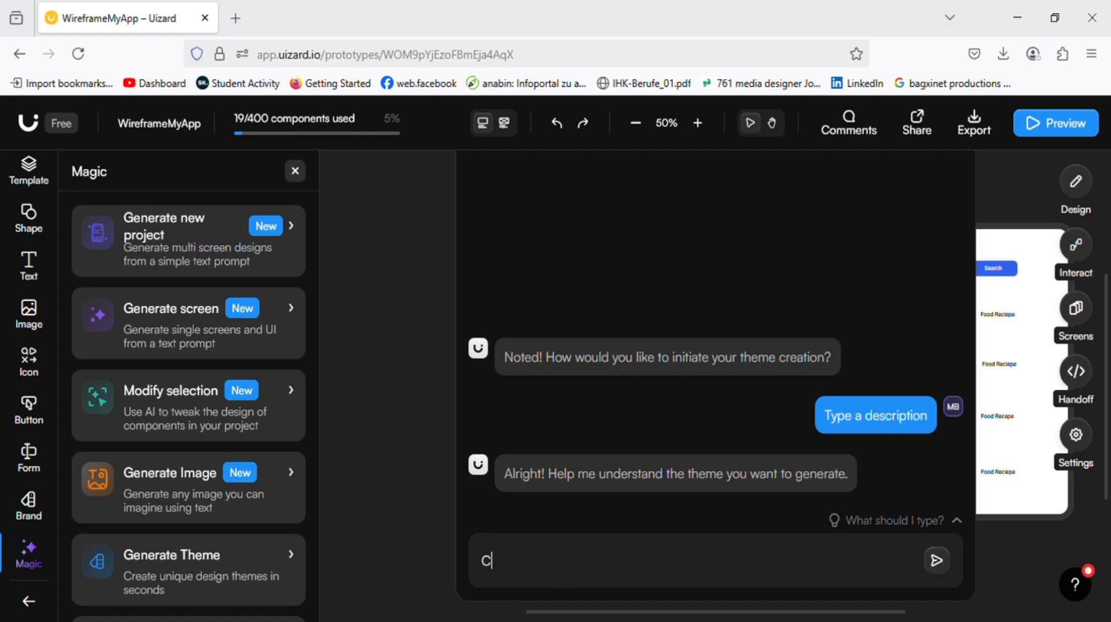
pyautogui.write('lean, U')
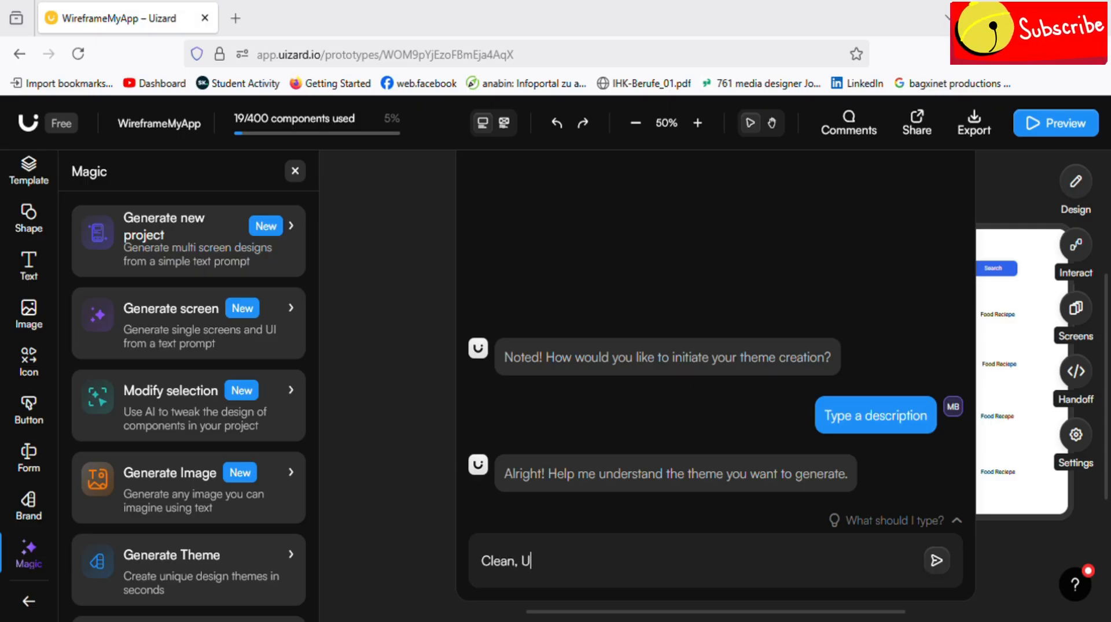
pyautogui.write('ncluttered')
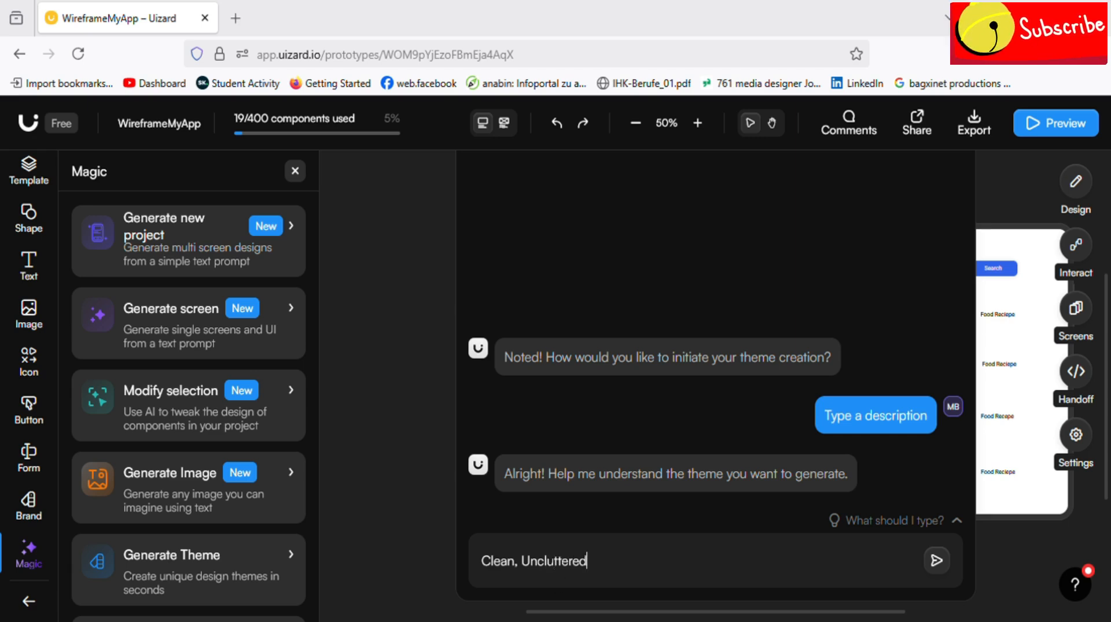
pyautogui.write(' layout, ')
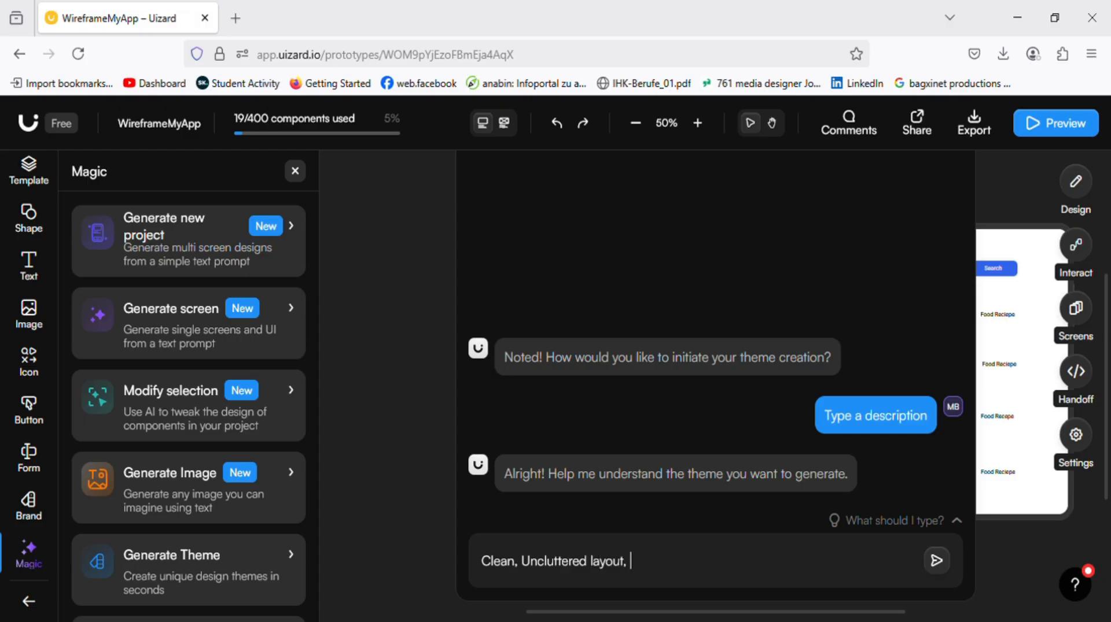
pyautogui.write('Neutral colors, ')
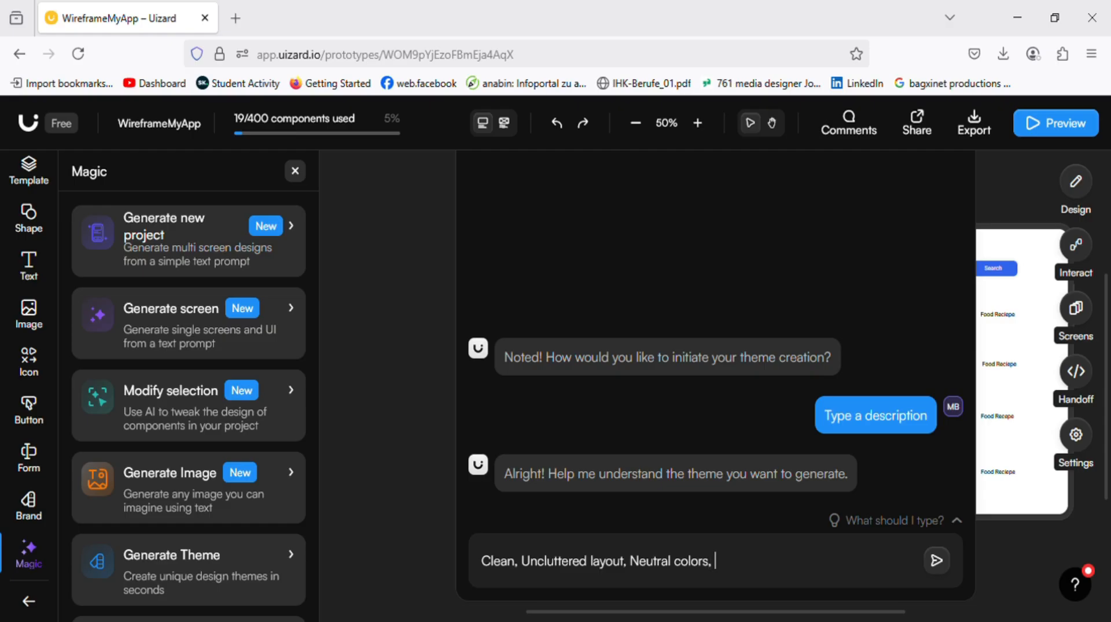
pyautogui.write('Simple typography')
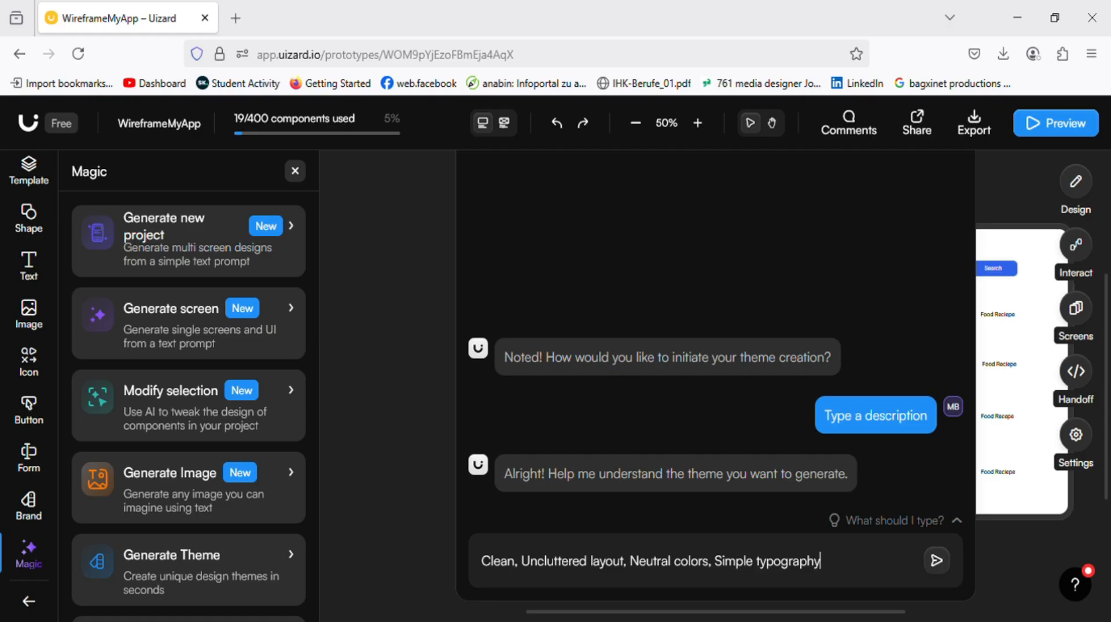
pyautogui.hotkey('shift', 'Return')
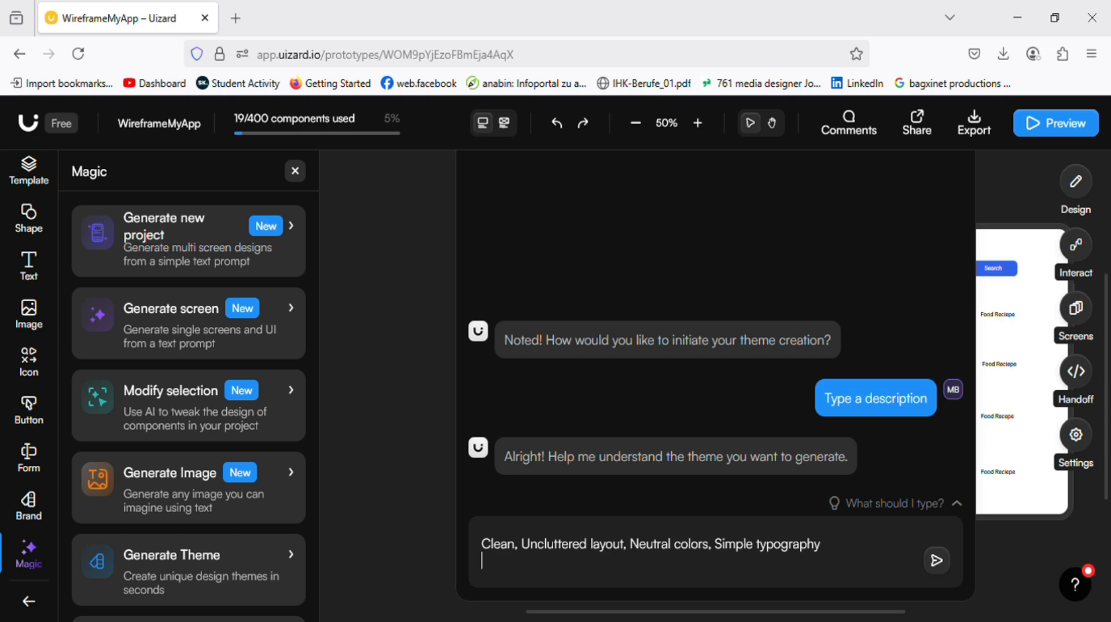
# Add the line "A minimalist theme with white background, black sans-serif font and lots of spacing." and submit the theme description.
pyautogui.write('A minimalist them')
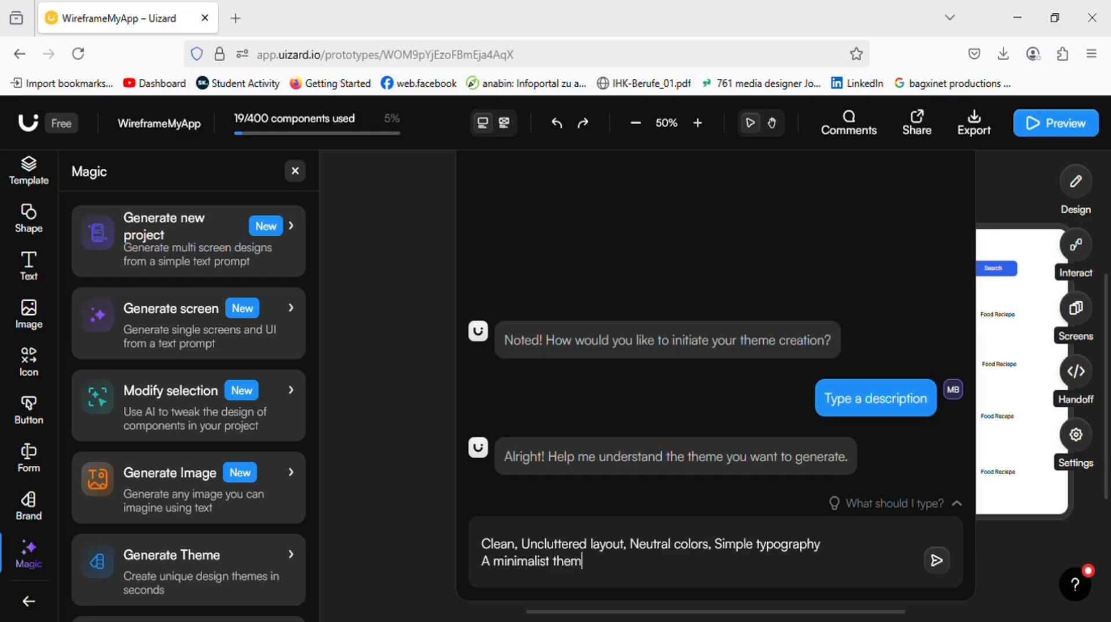
pyautogui.write('e with white background, black sa')
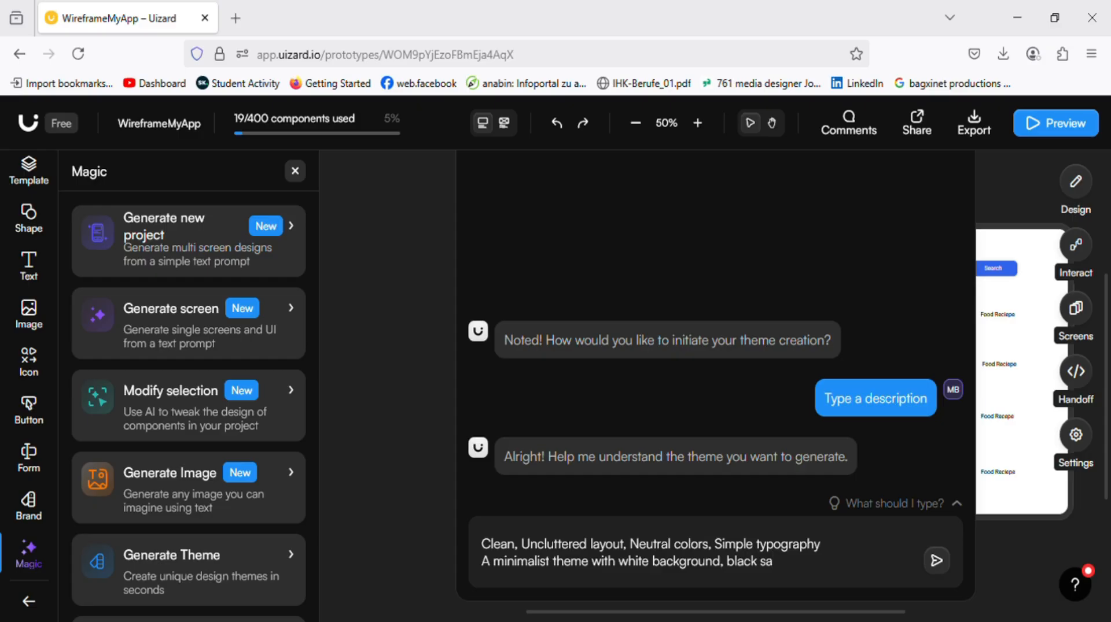
pyautogui.write('ns serif font')
pyautogui.click(785, 562)
pyautogui.write('-')
pyautogui.press('Delete')
pyautogui.write('and')
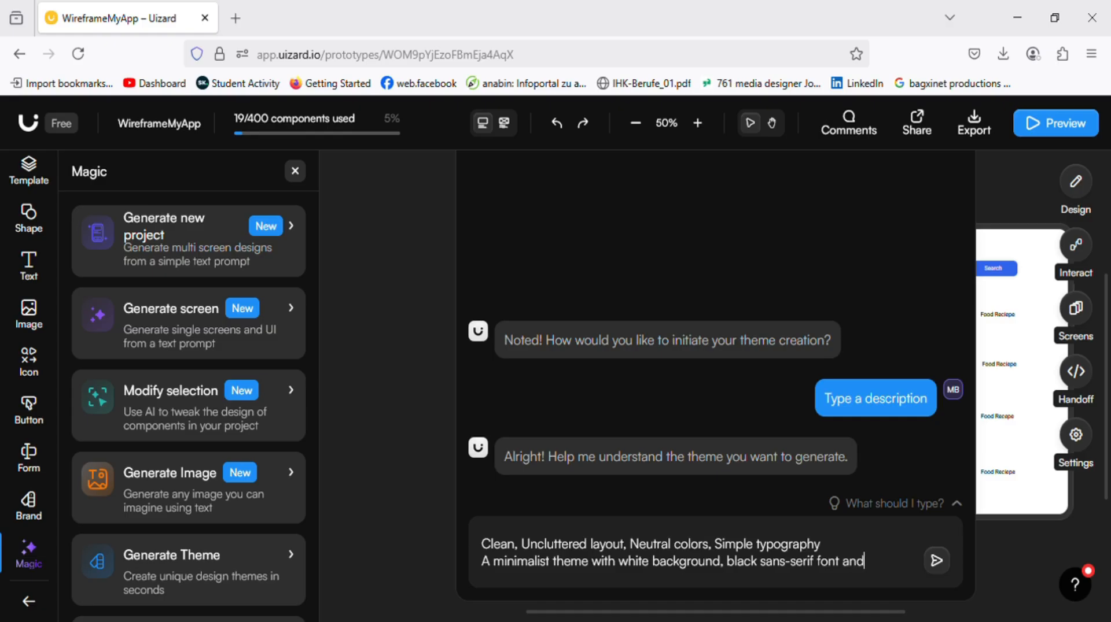
pyautogui.write(' lots of spac')
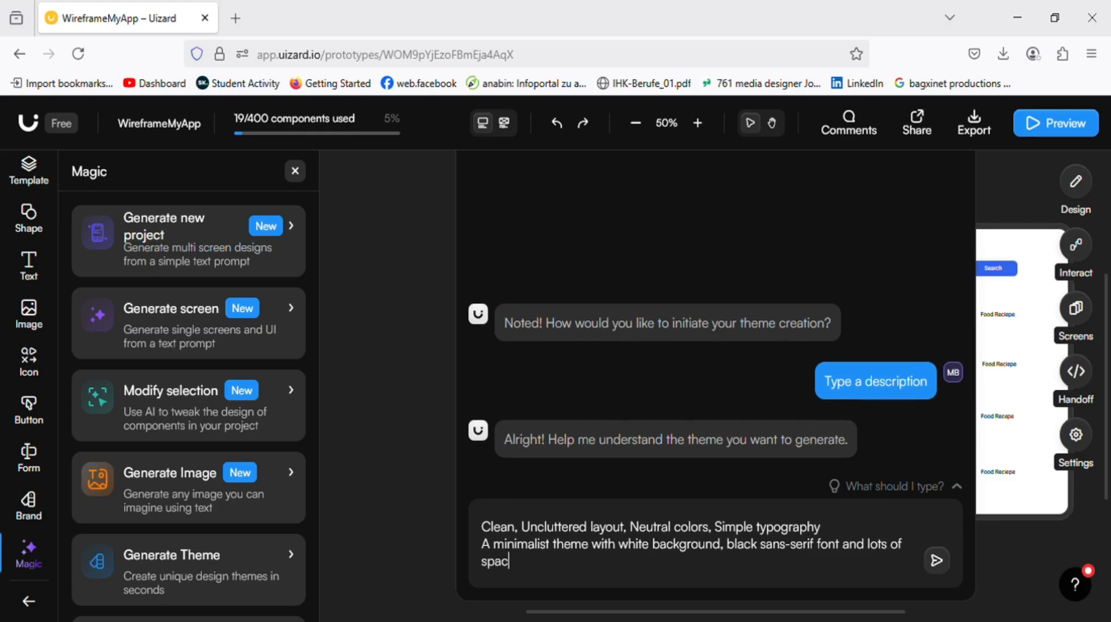
pyautogui.write('ing.')
pyautogui.click(939, 566)
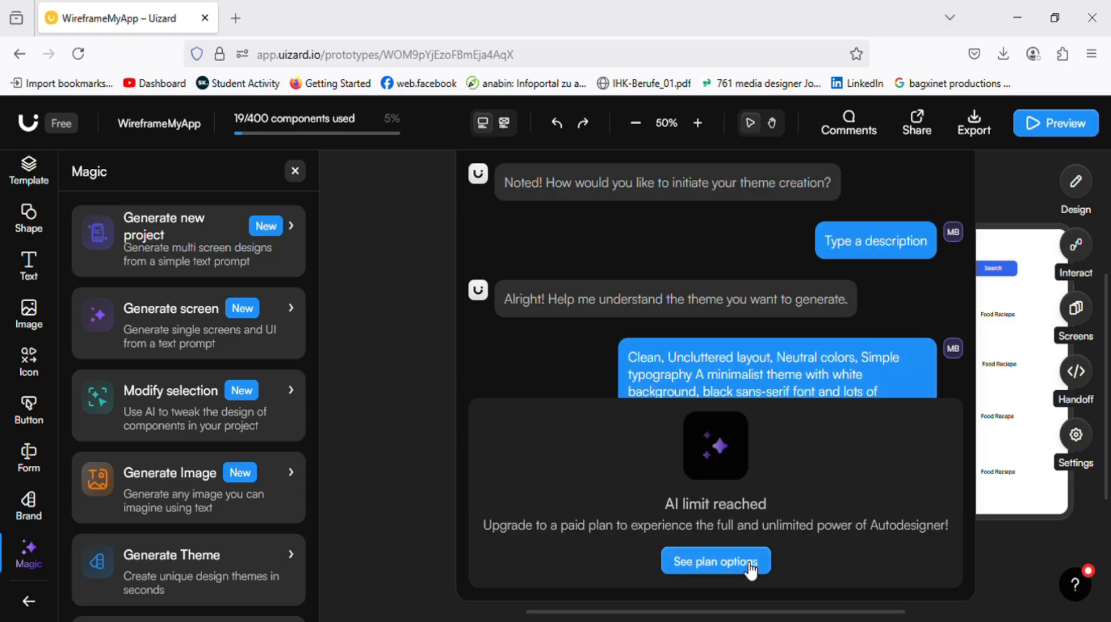
# Look at the paid plan options for Autodesigner and close the Magic tools.
pyautogui.click(744, 561)
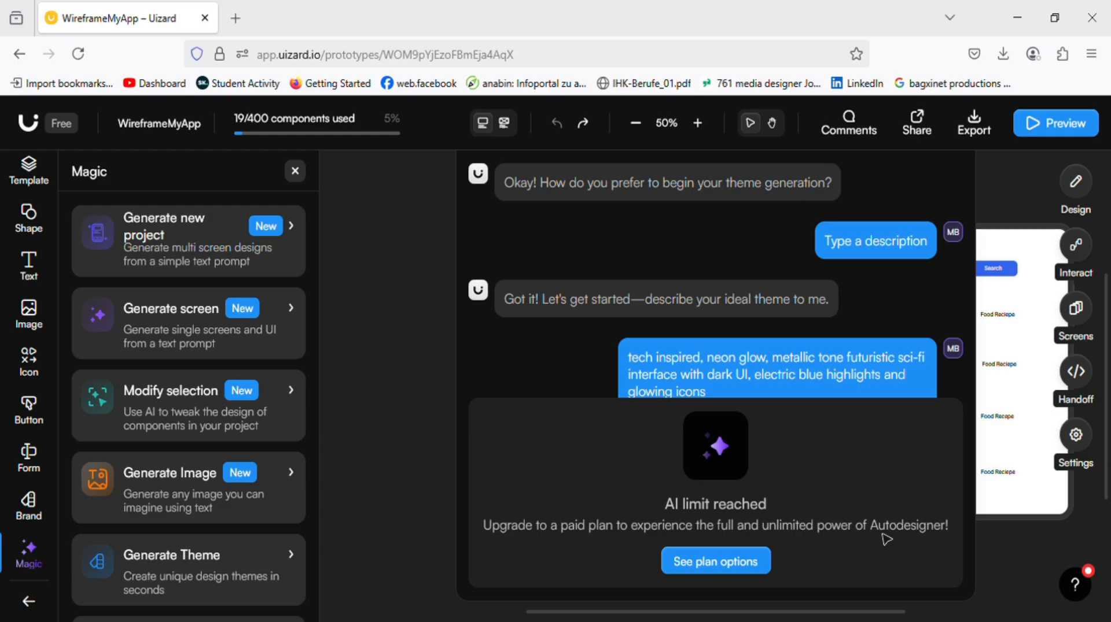
pyautogui.click(295, 171)
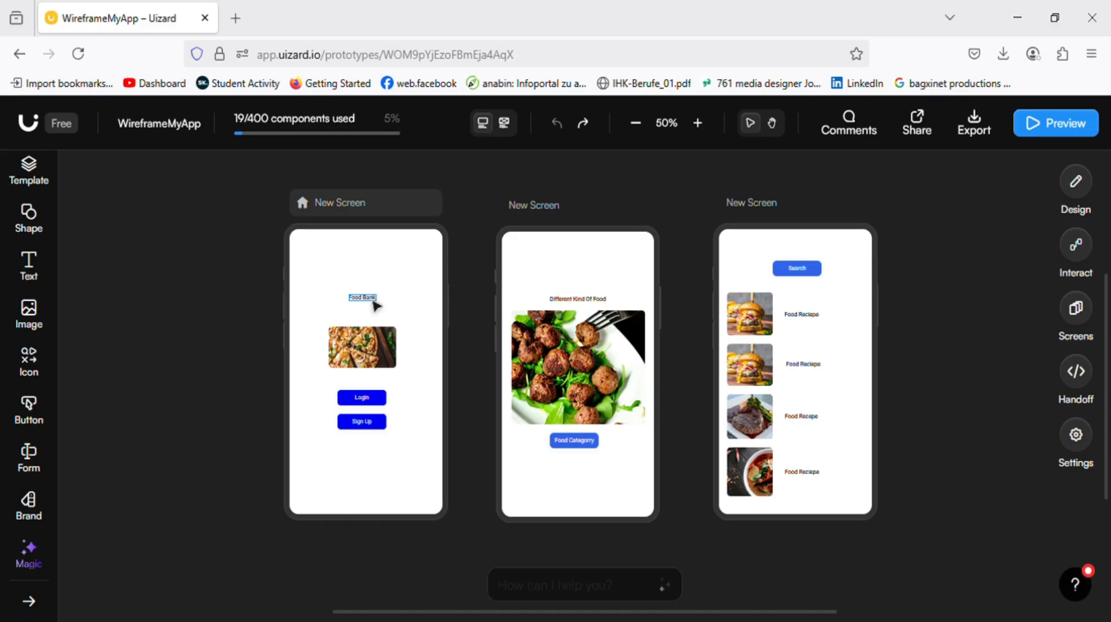
# Set the font of the "Food Bank" title on the first screen to Noto Serif.
pyautogui.click(375, 302)
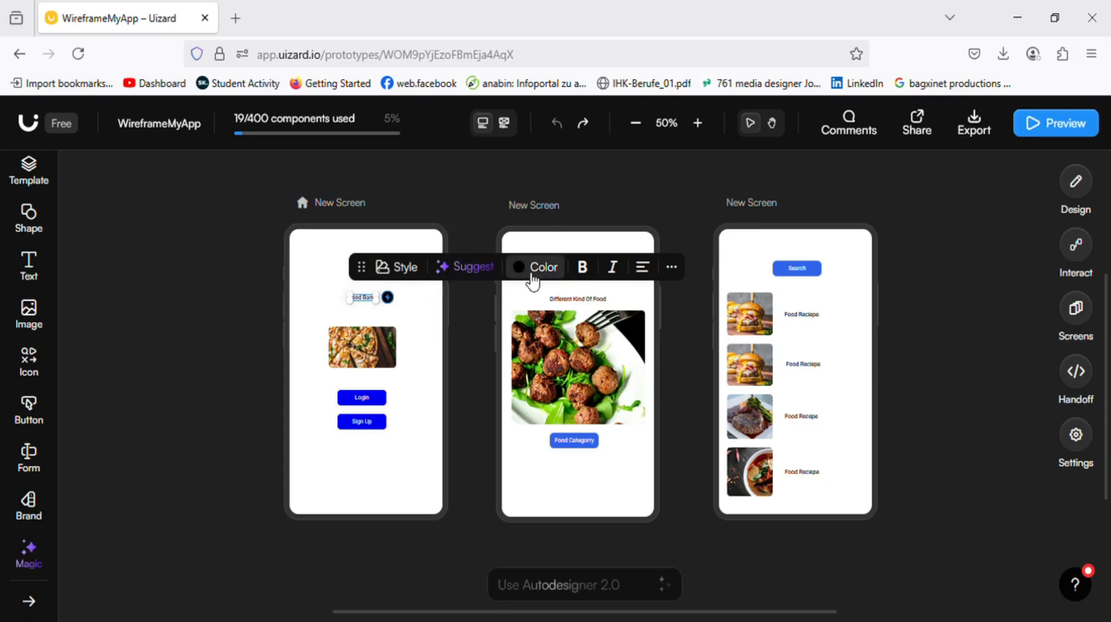
pyautogui.click(681, 270)
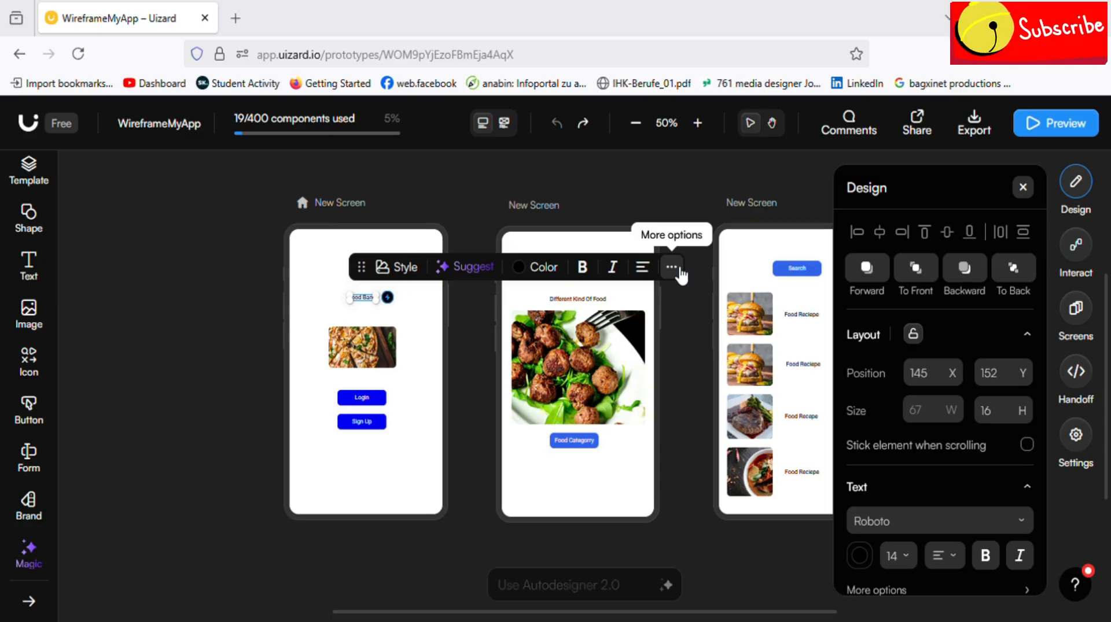
pyautogui.click(1022, 524)
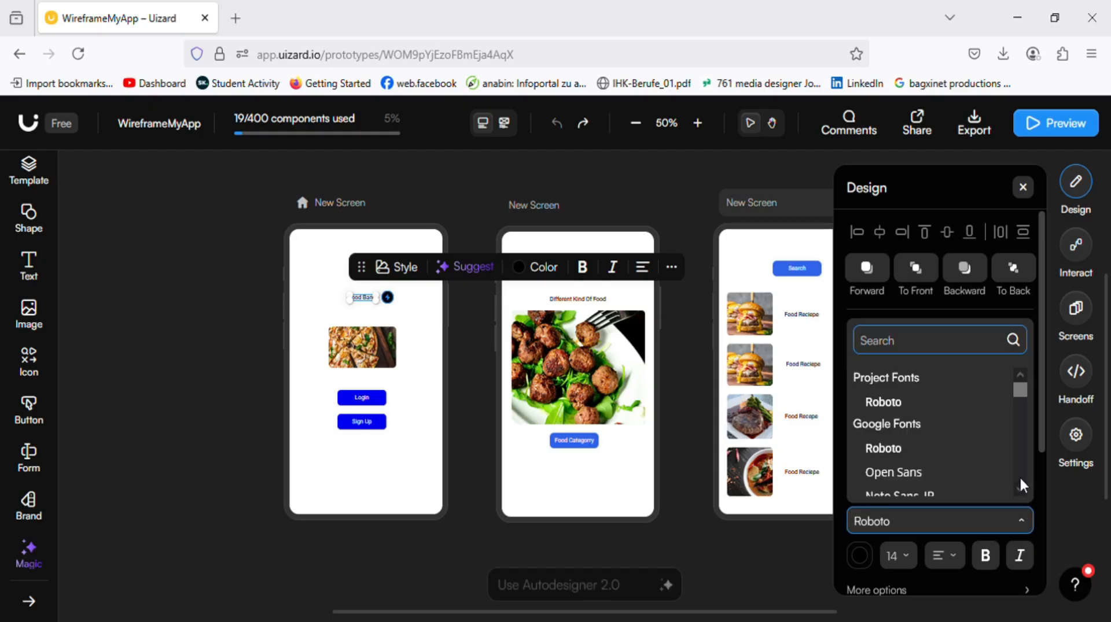
pyautogui.scroll(-10, 1019, 488)
pyautogui.scroll(-4, 1018, 491)
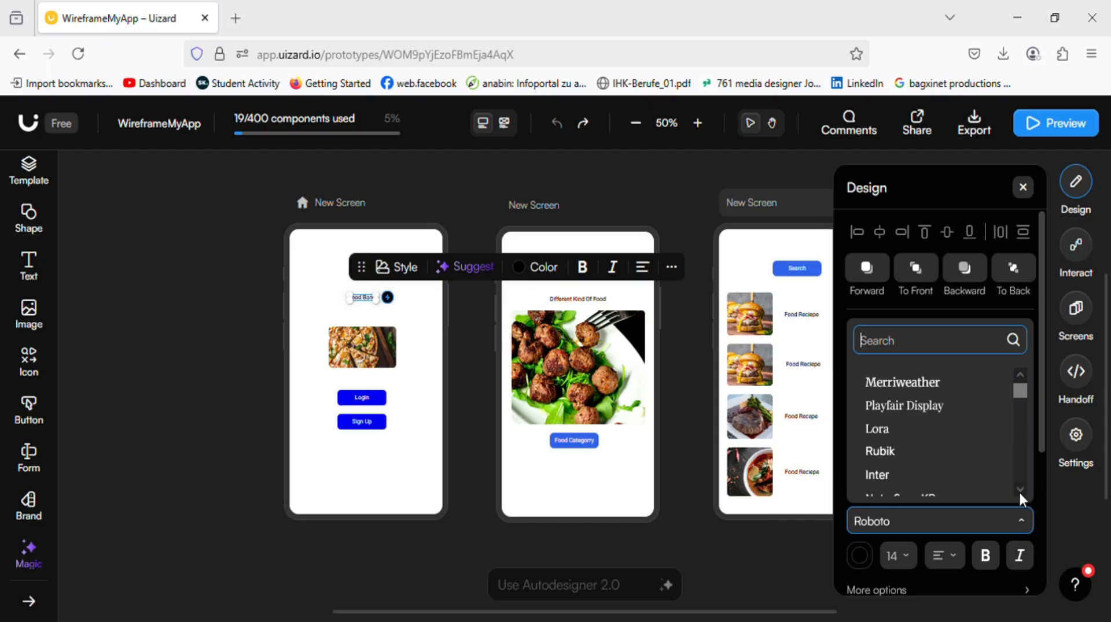
pyautogui.scroll(-5, 1018, 491)
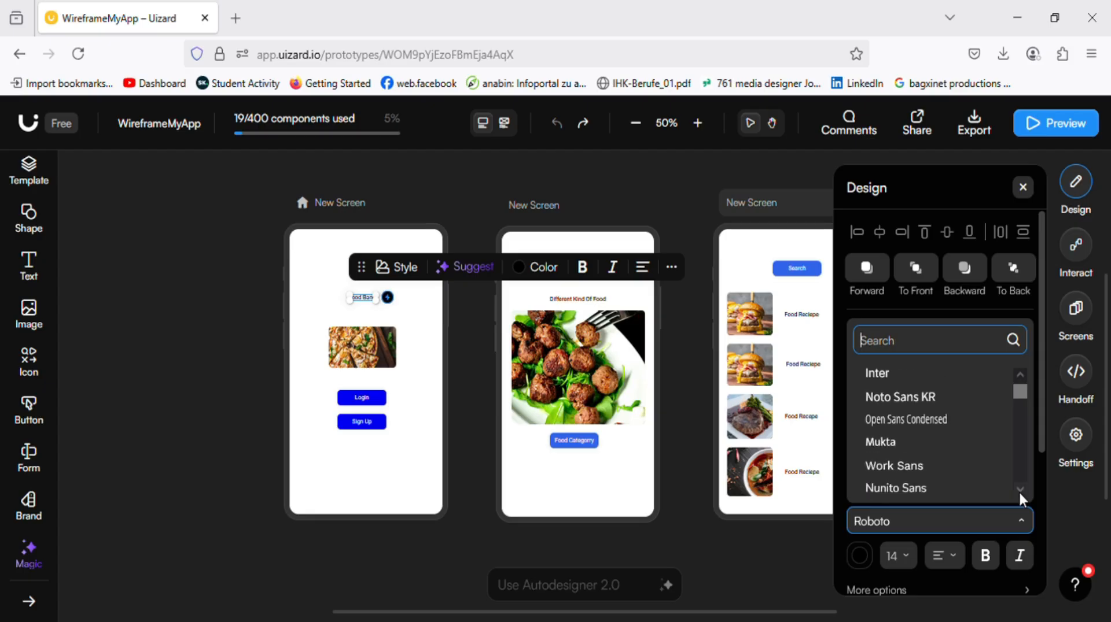
pyautogui.scroll(-5, 1018, 491)
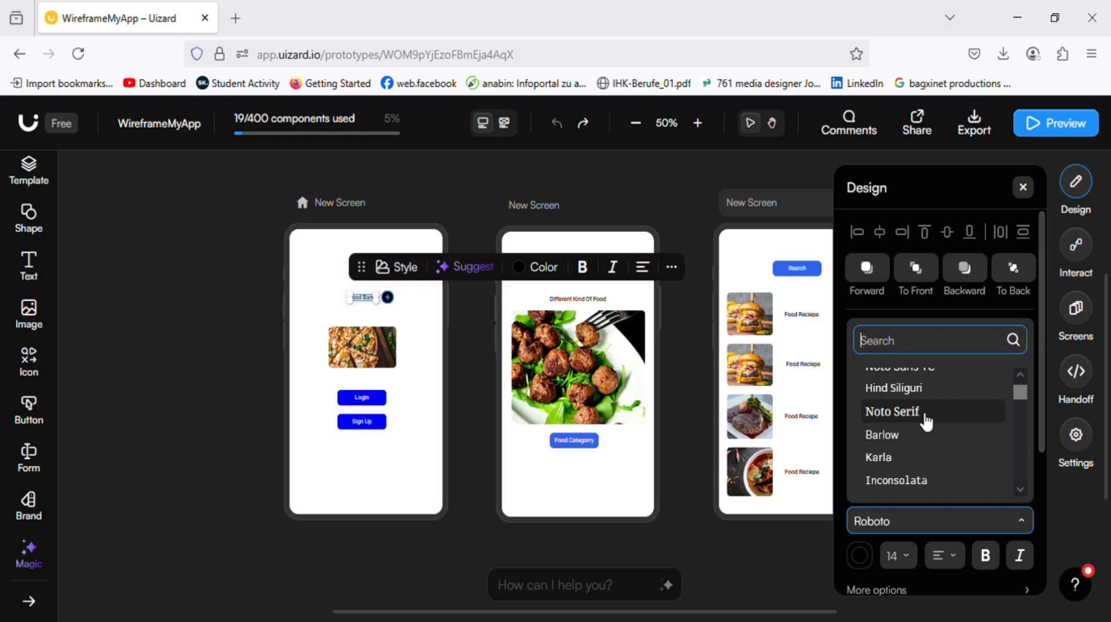
pyautogui.click(979, 419)
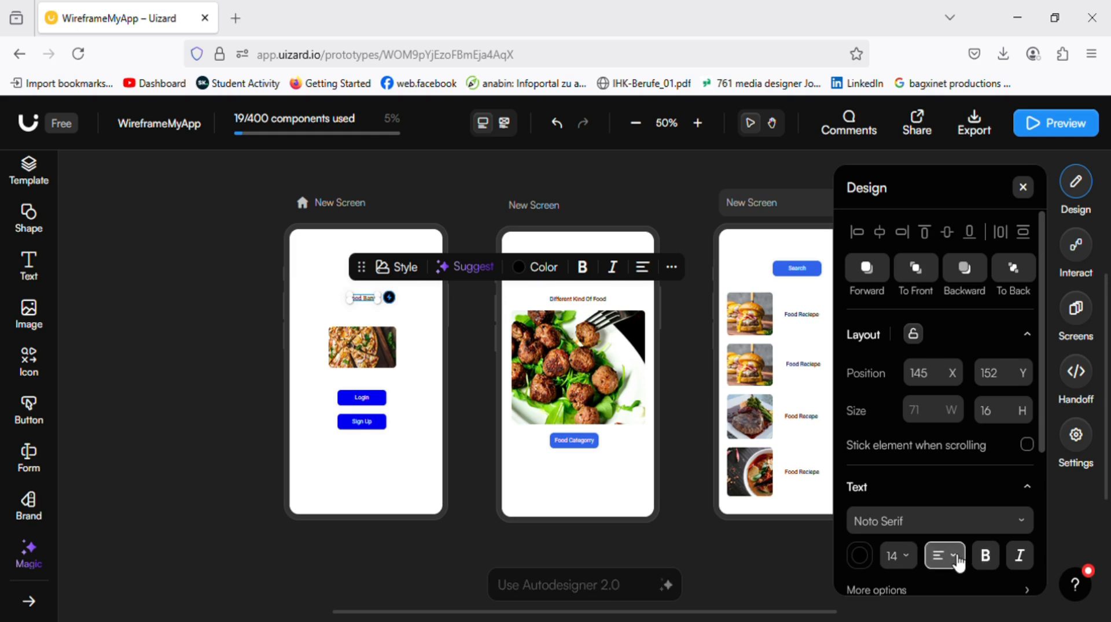
# Set the "Food Bank" title's font size to 48 and move it above the pizza image to about X 57, Y 128.
pyautogui.click(910, 562)
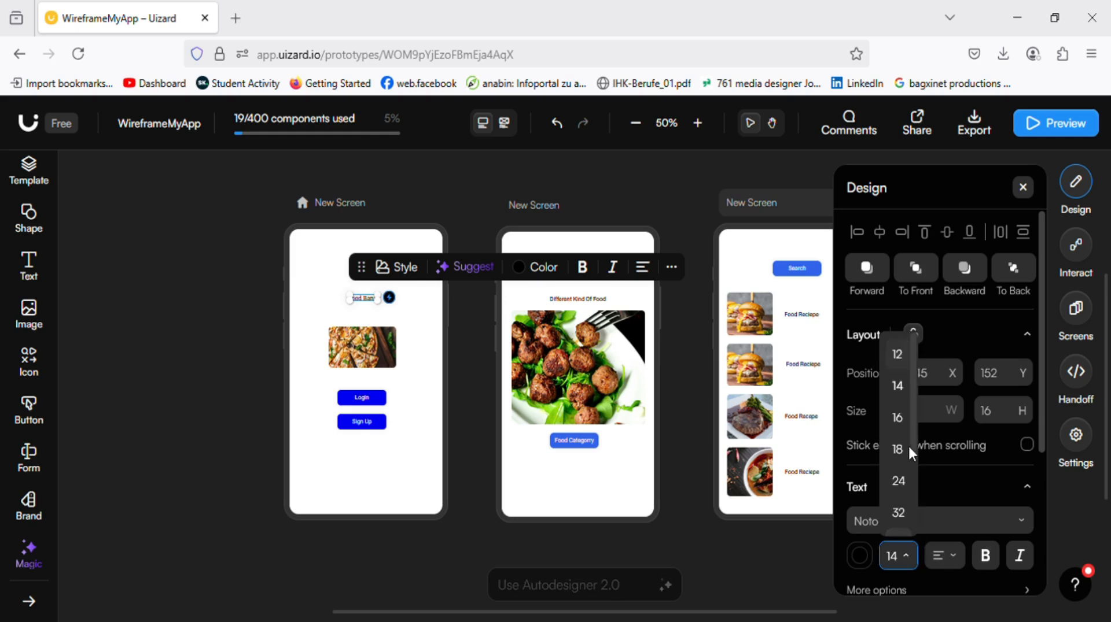
pyautogui.scroll(-2, 911, 418)
pyautogui.scroll(-2, 916, 473)
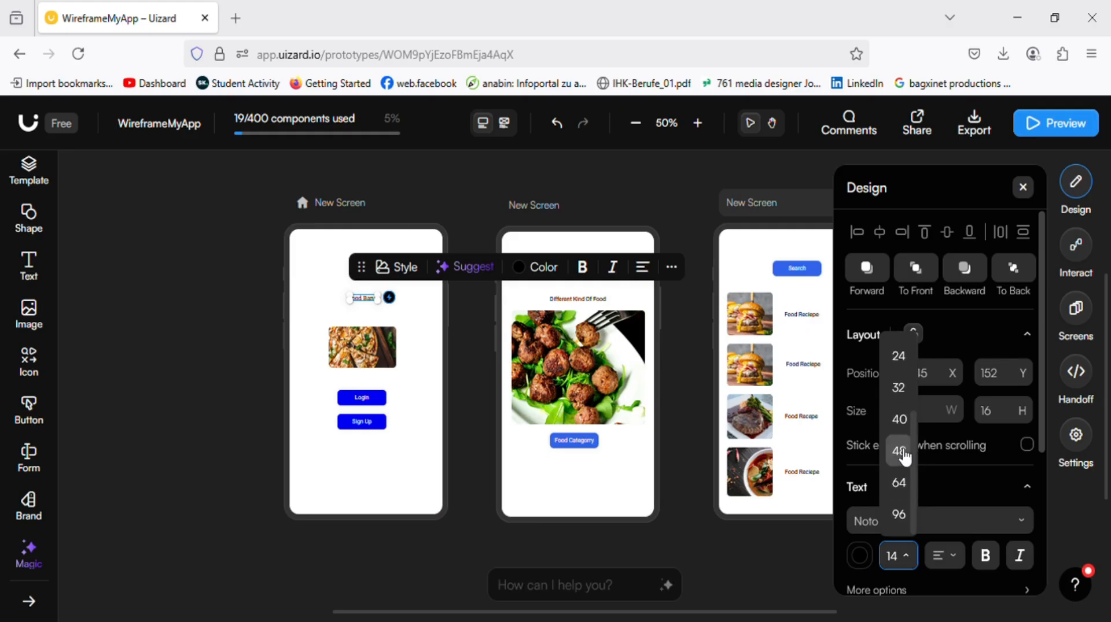
pyautogui.click(898, 451)
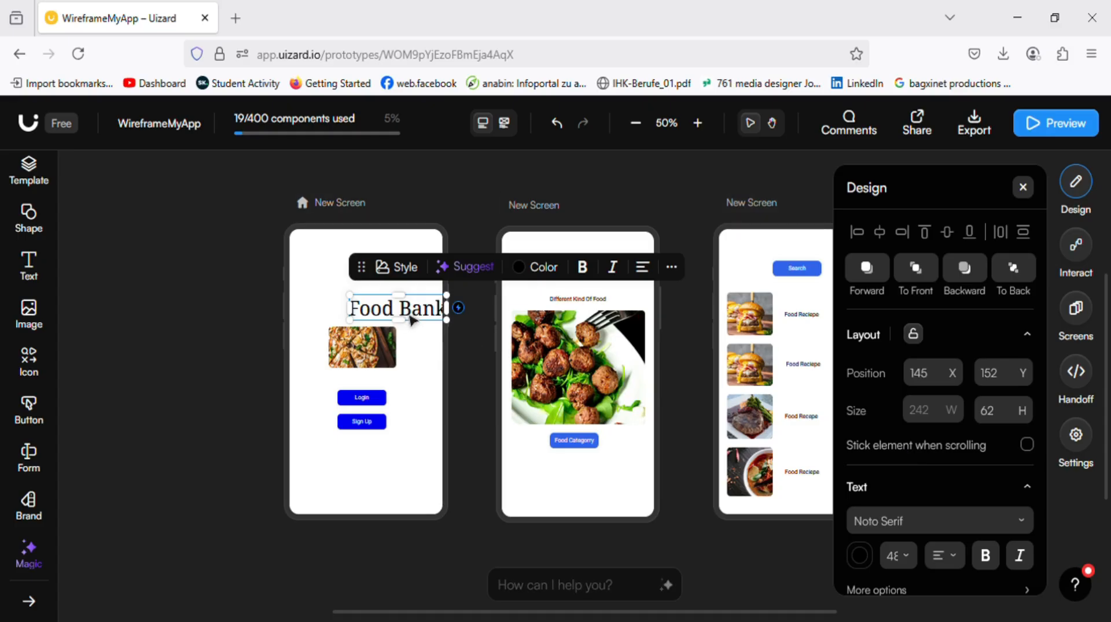
pyautogui.moveTo(412, 320); pyautogui.dragTo(377, 313)
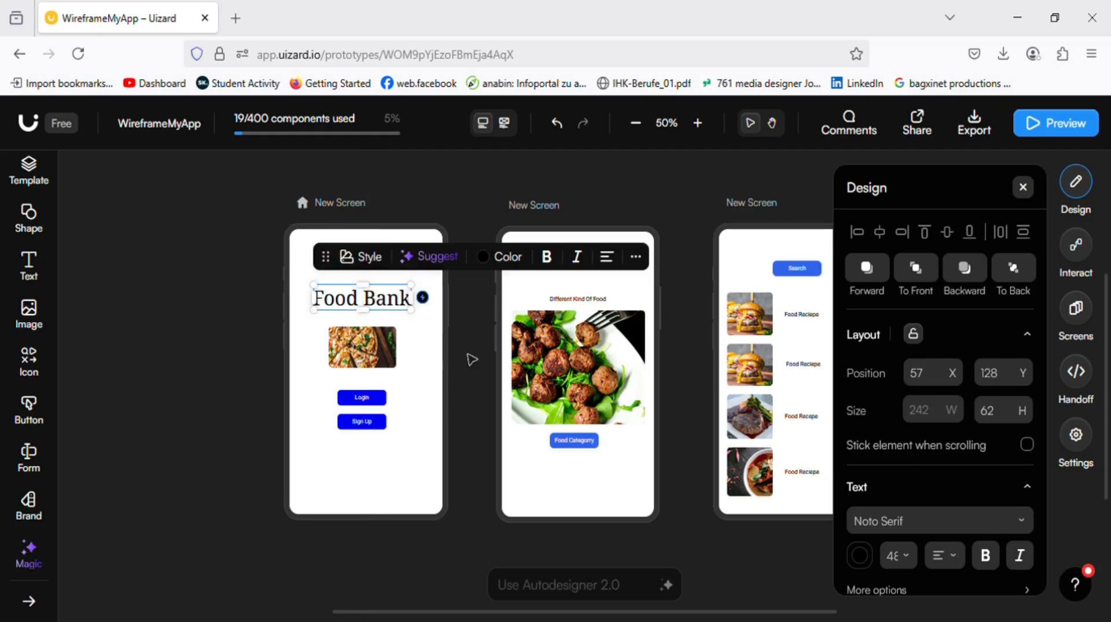
pyautogui.click(471, 359)
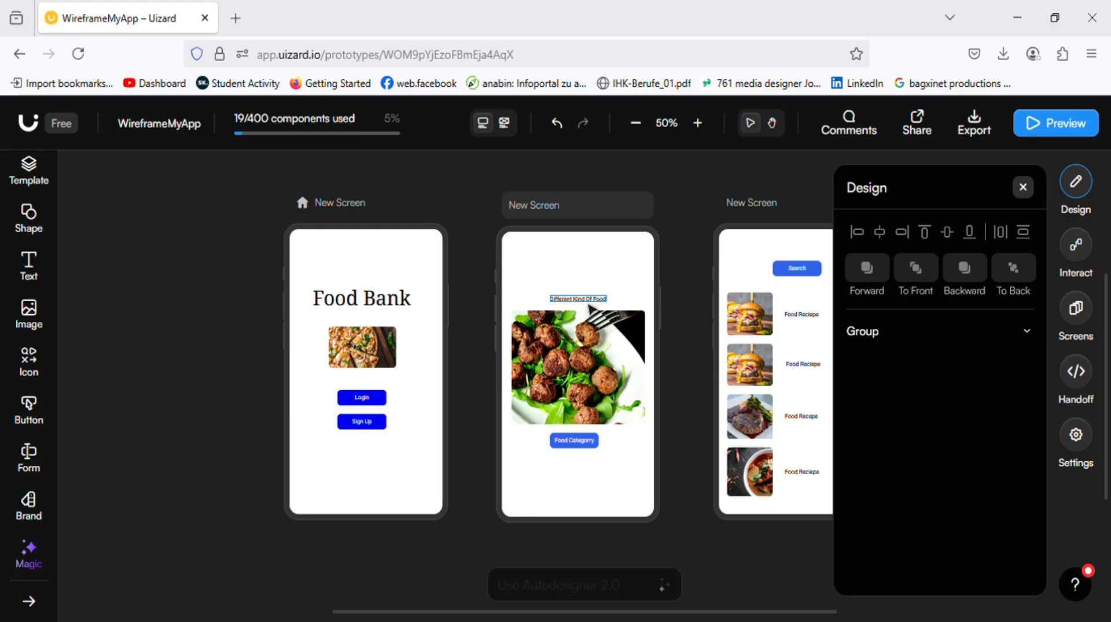
# Set the font of the "Different Kind Of Food" heading on the second screen to Noto Serif.
pyautogui.click(588, 302)
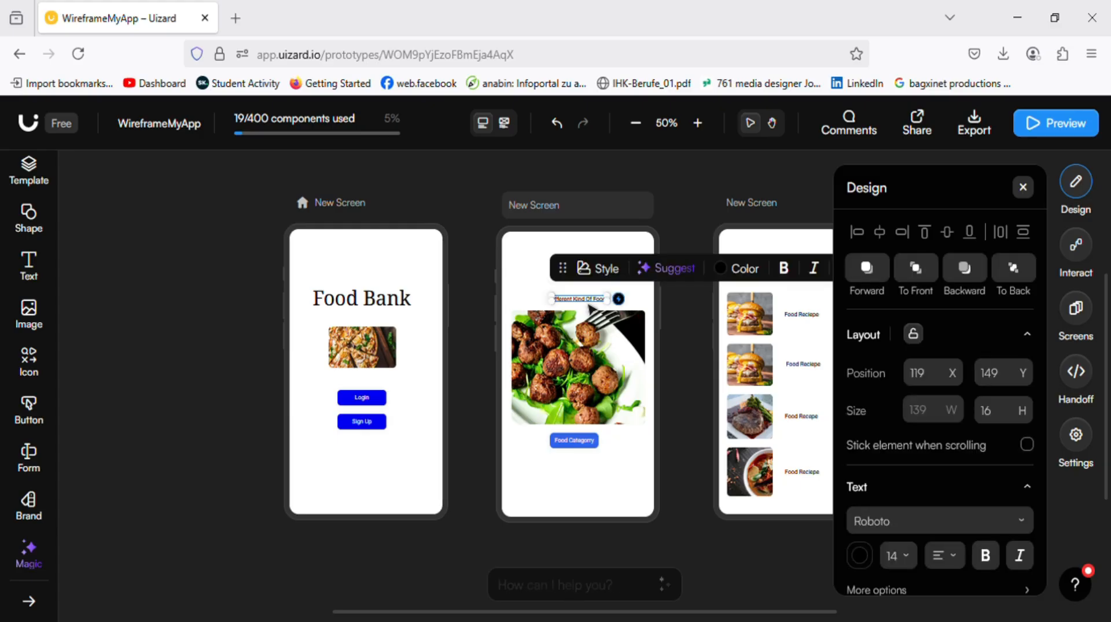
pyautogui.click(1009, 531)
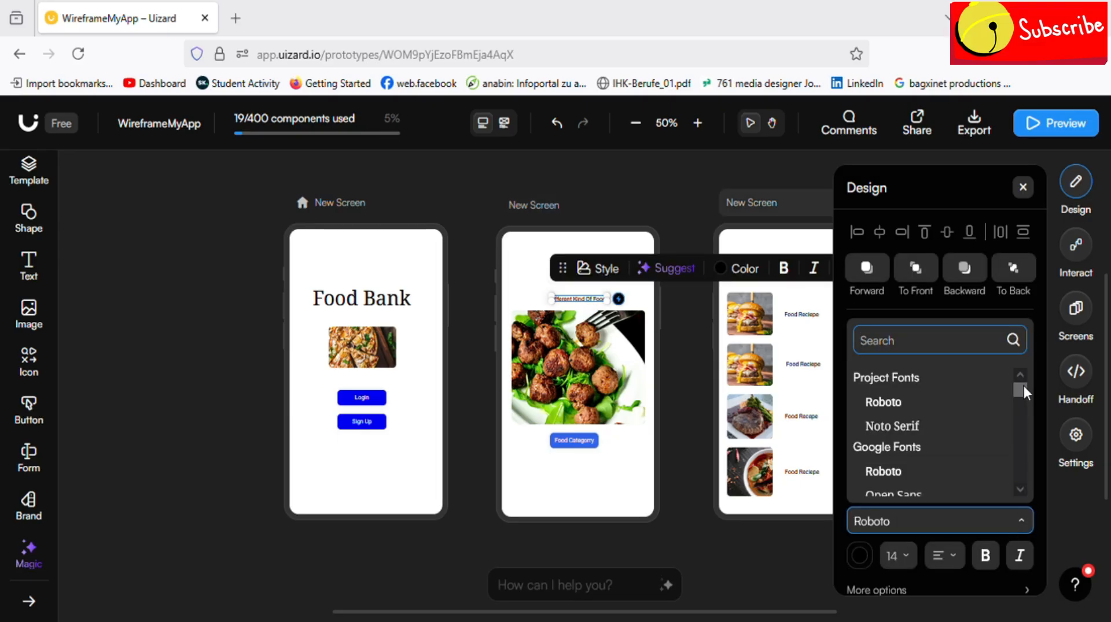
pyautogui.moveTo(1021, 389)
pyautogui.mouseDown()
pyautogui.moveTo(1022, 404)
pyautogui.moveTo(1022, 382)
pyautogui.mouseUp()
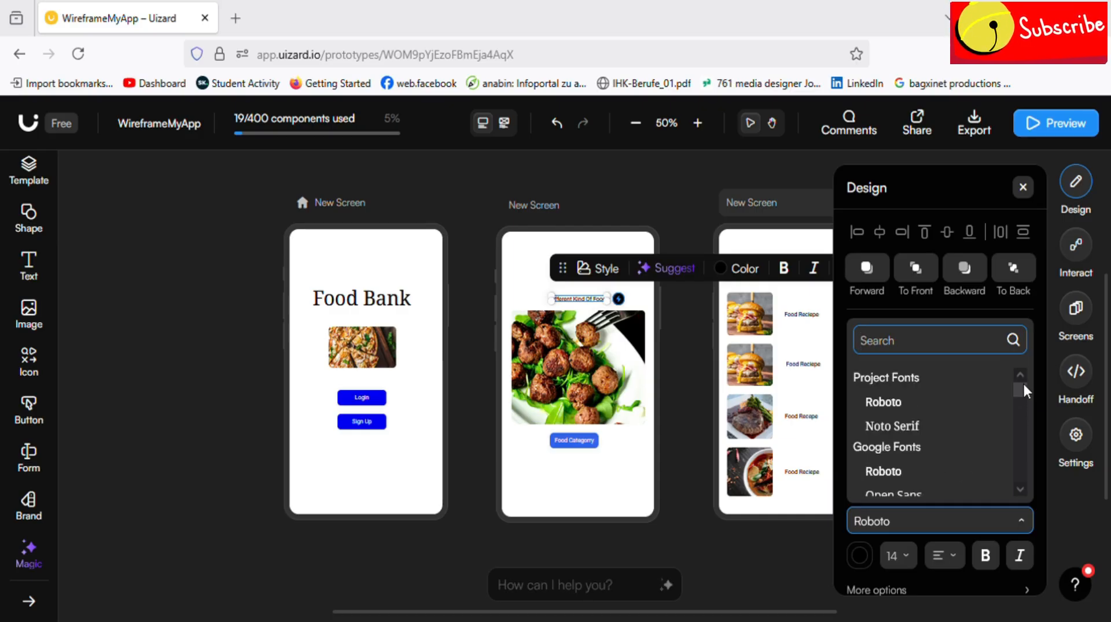
pyautogui.click(936, 426)
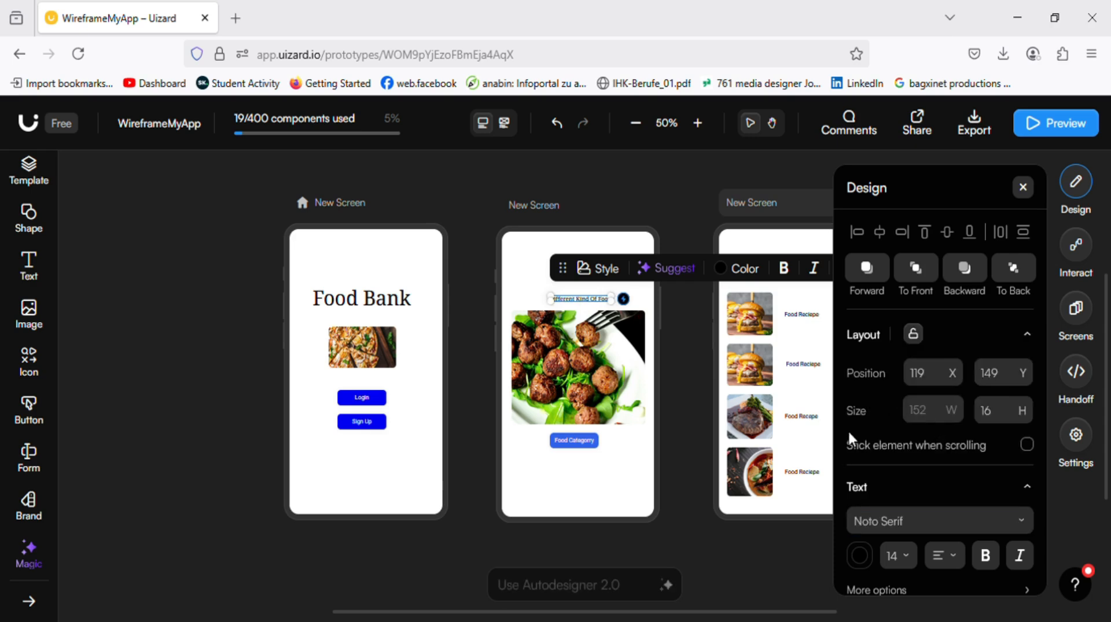
# Try the "Different Kind Of Food" heading at font size 48, about 365 wide, positioned around X 0, Y 79.
pyautogui.click(914, 555)
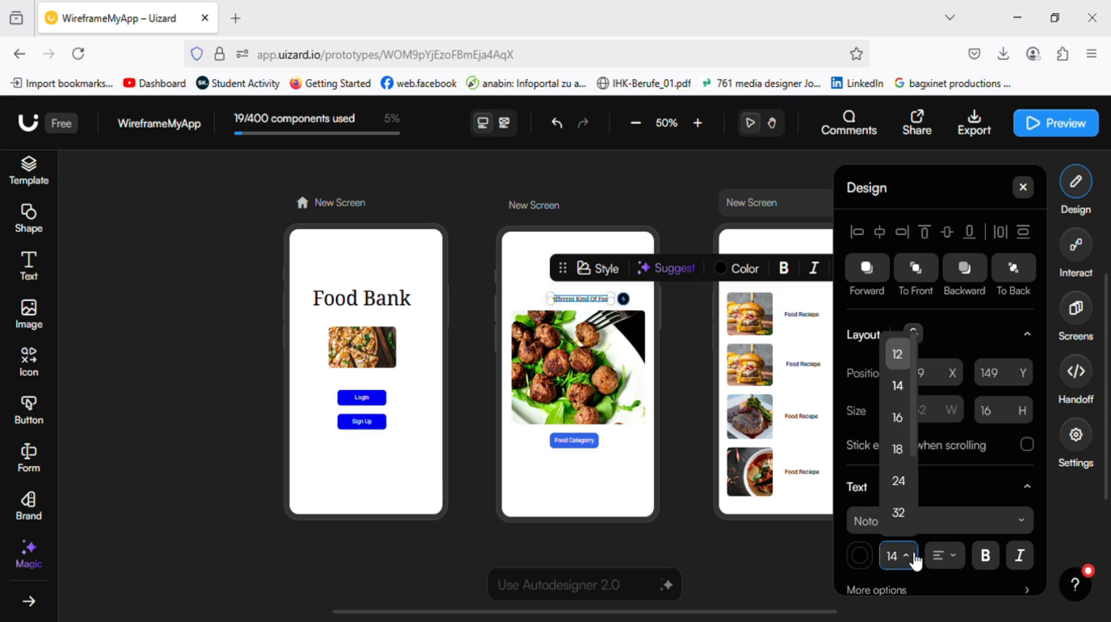
pyautogui.moveTo(914, 432); pyautogui.dragTo(914, 465)
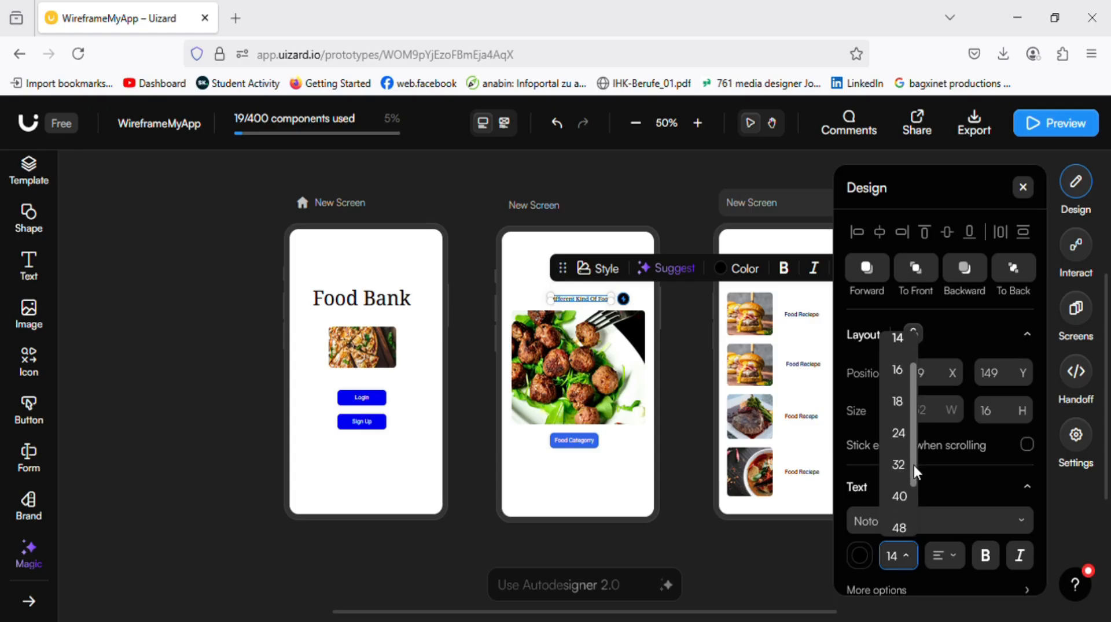
pyautogui.click(899, 528)
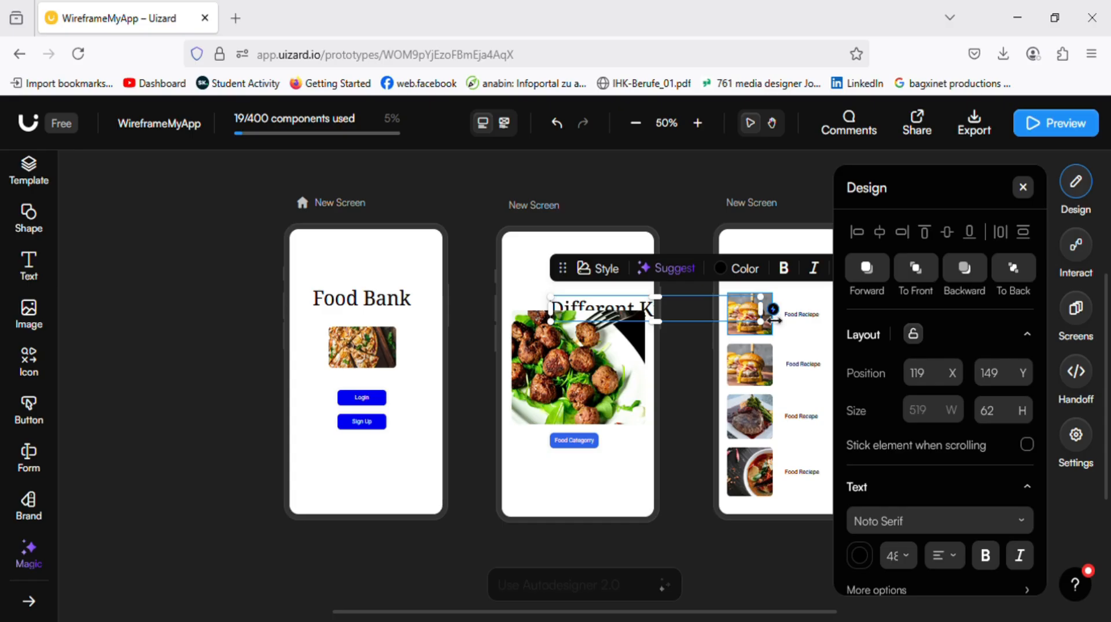
pyautogui.moveTo(770, 321); pyautogui.dragTo(664, 291)
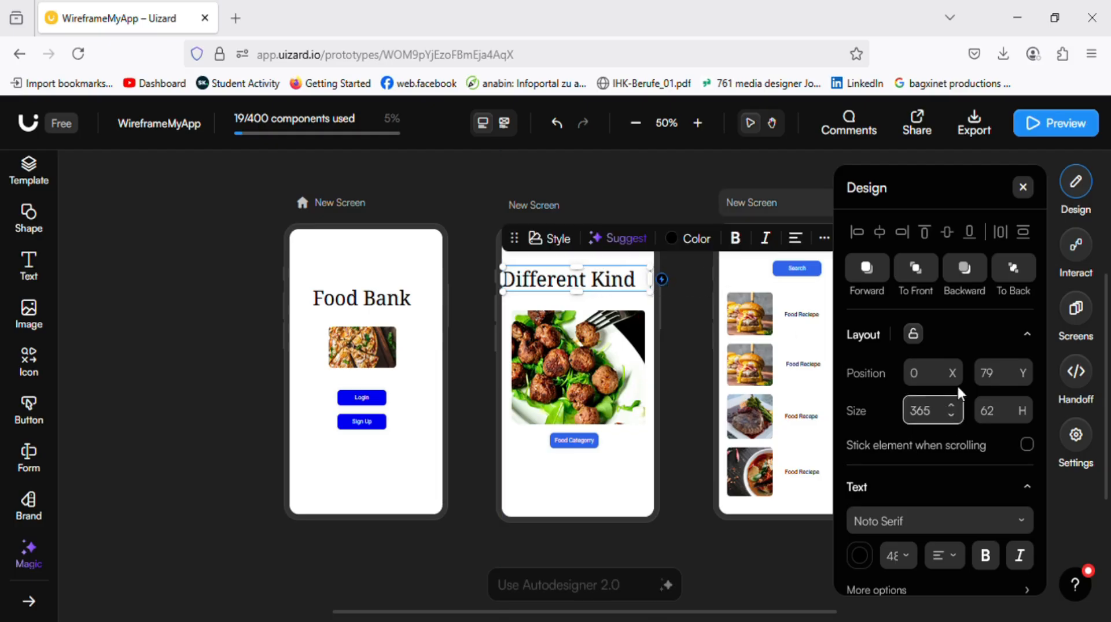
# Set the "Different Kind Of Food" heading's font size to 18 and place it above the meatball image at about X 91, Y 142.
pyautogui.click(912, 564)
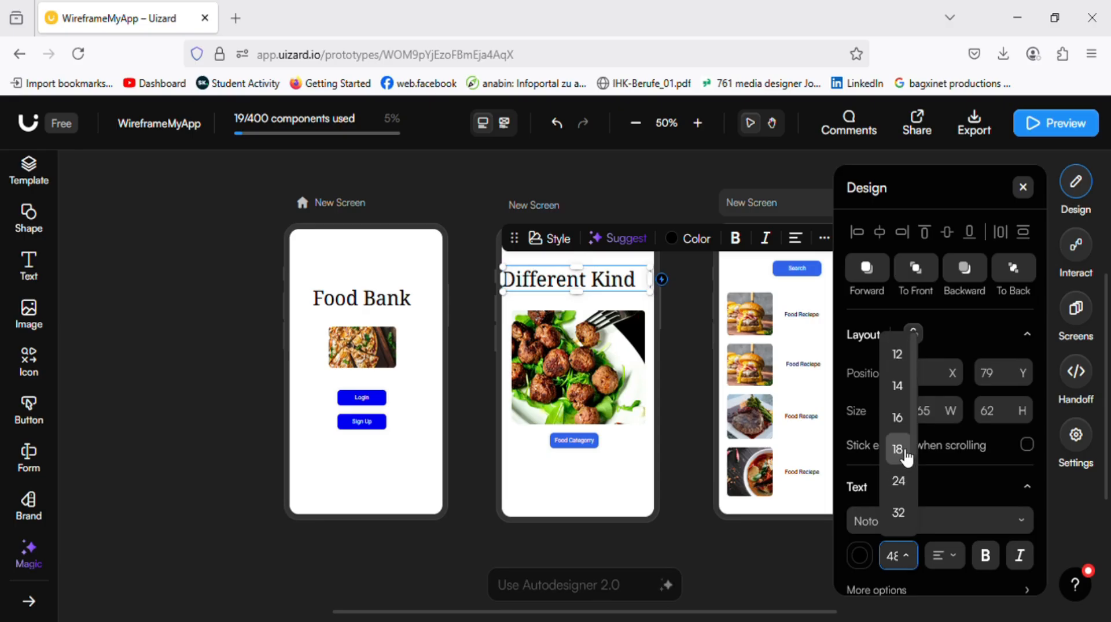
pyautogui.click(897, 385)
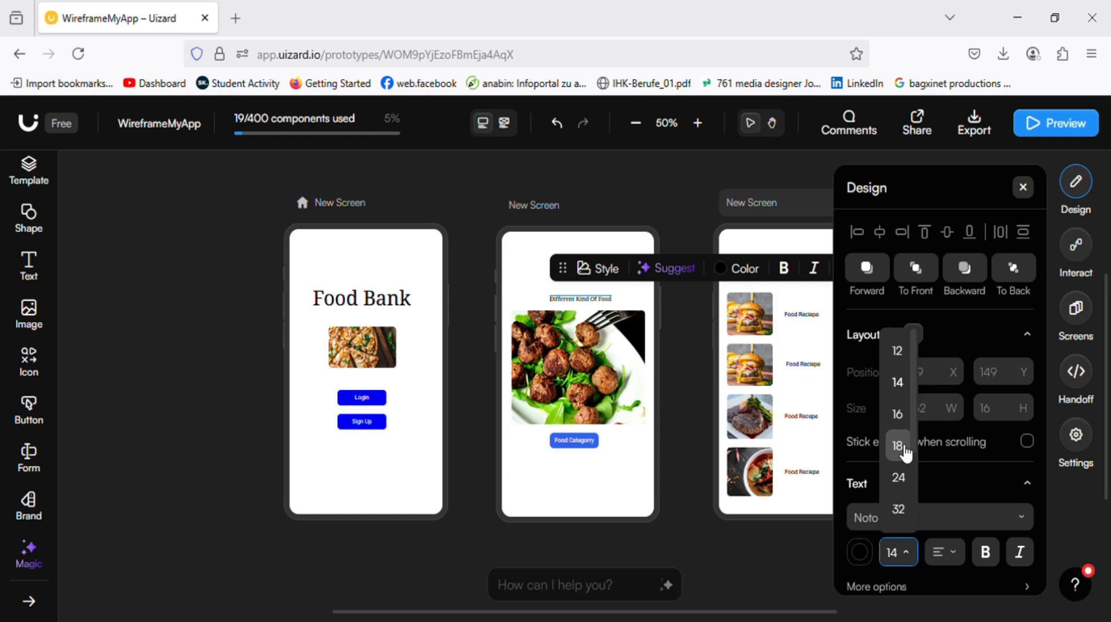
pyautogui.click(898, 446)
pyautogui.moveTo(619, 307)
pyautogui.mouseDown()
pyautogui.moveTo(602, 296)
pyautogui.moveTo(604, 305)
pyautogui.mouseUp()
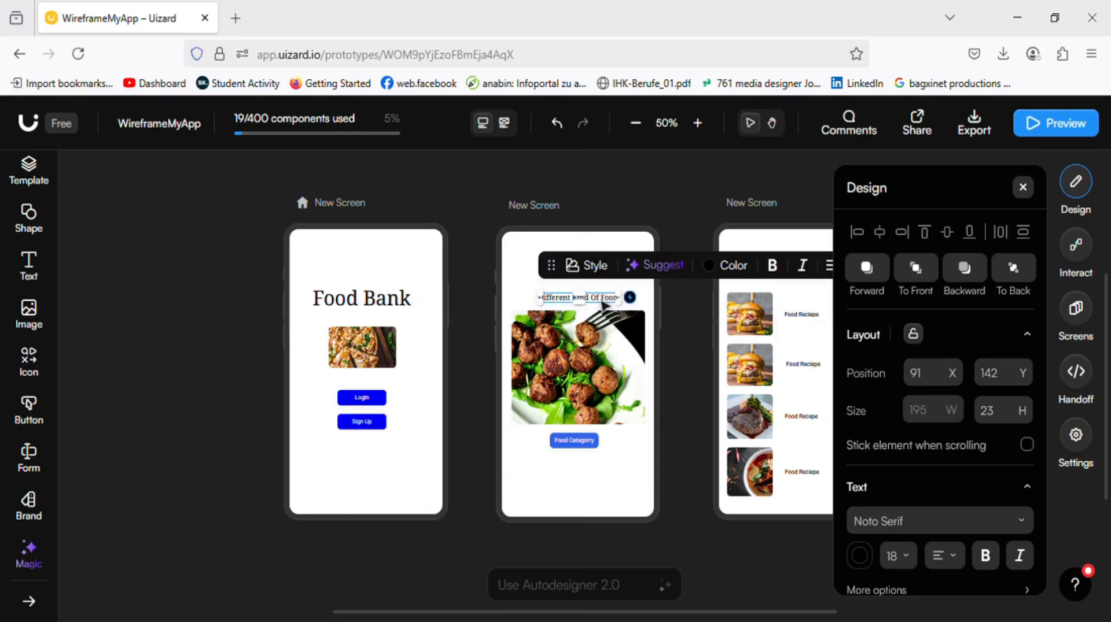
# Set the "Food Bank" title's font size to 18 and move it just above the pizza image to about X 118, Y 185.
pyautogui.click(408, 305)
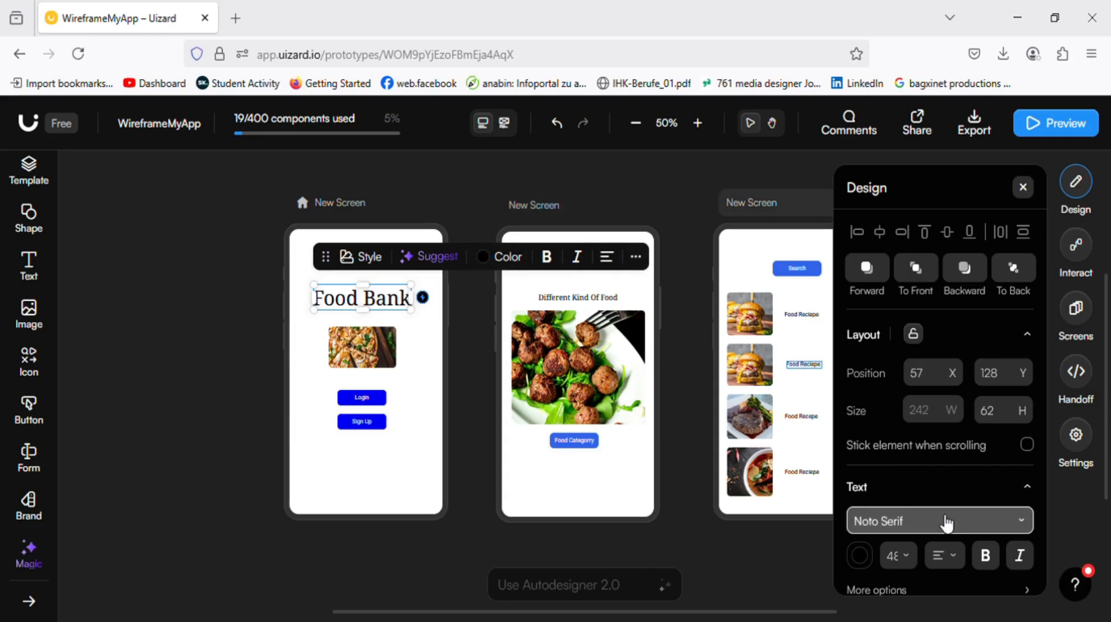
pyautogui.click(912, 557)
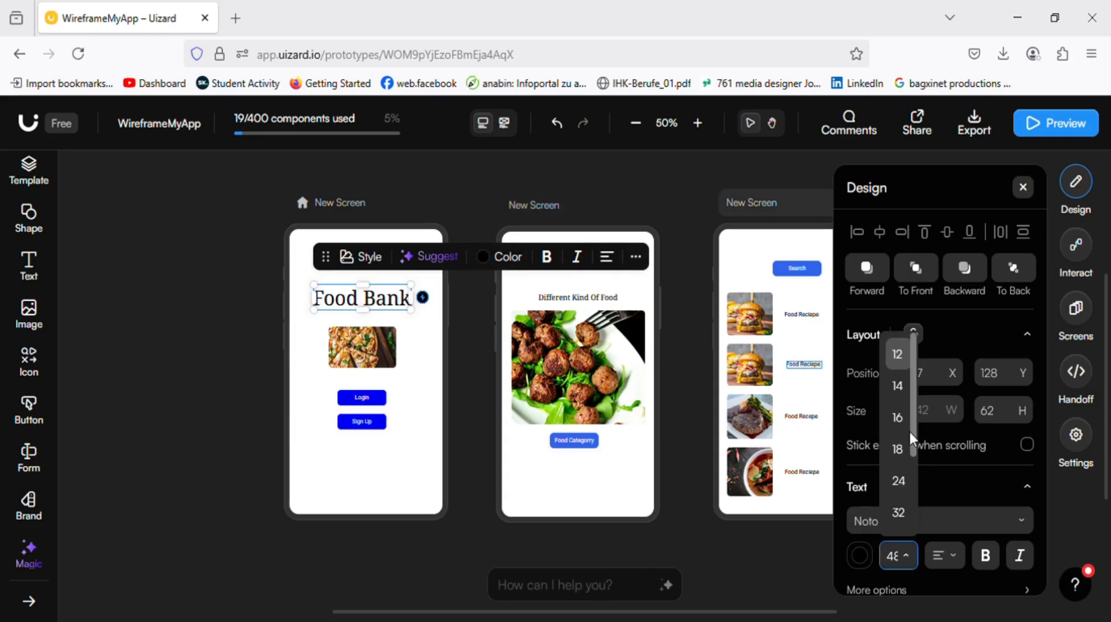
pyautogui.click(898, 450)
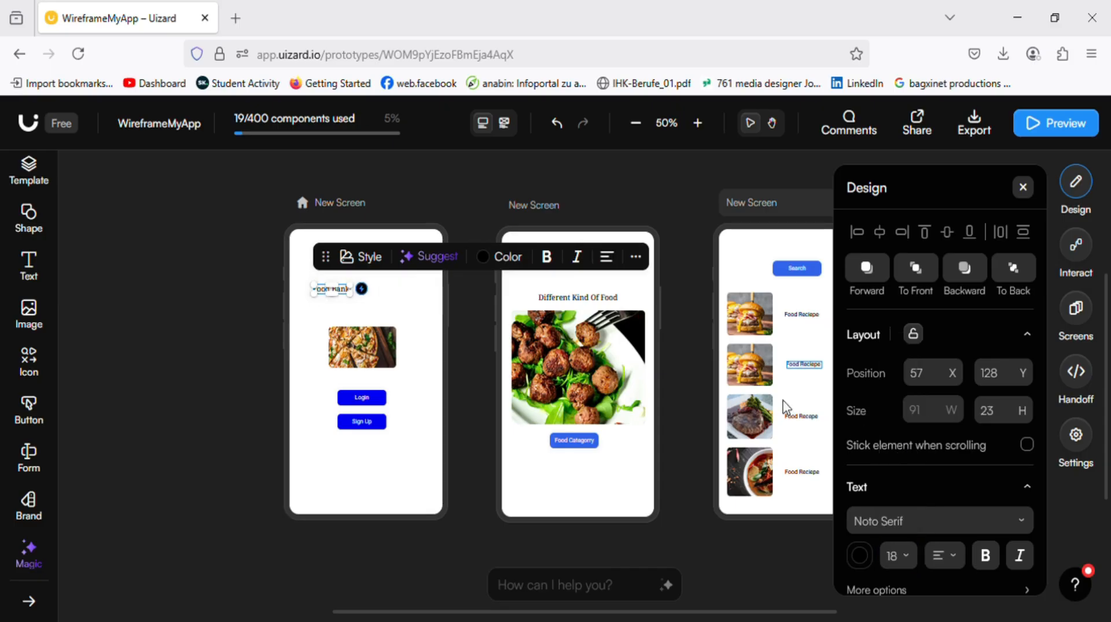
pyautogui.click(399, 313)
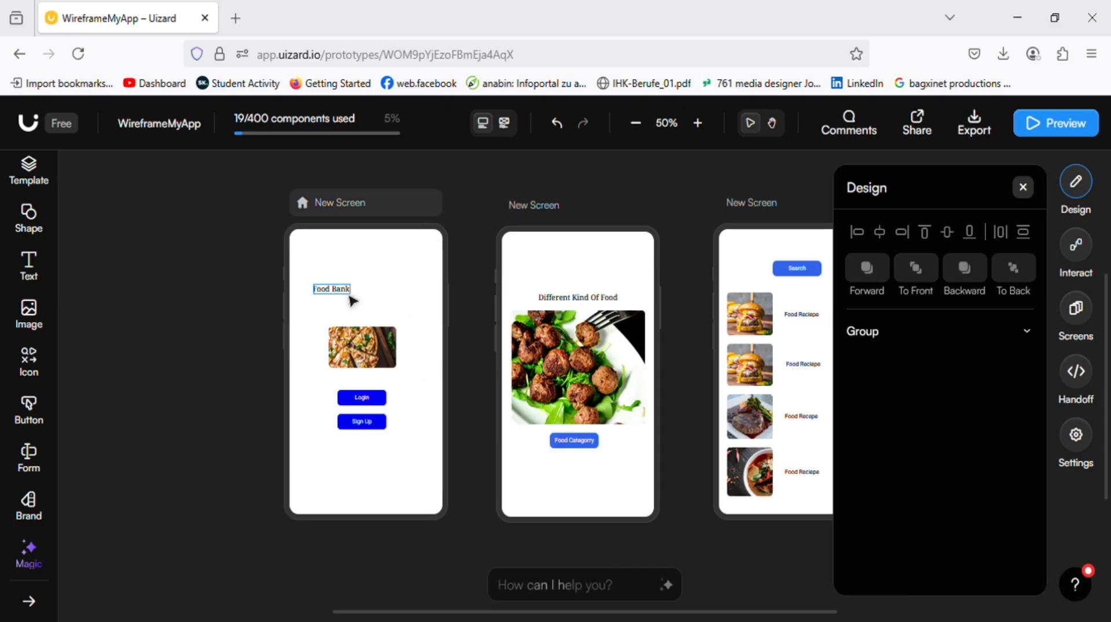
pyautogui.moveTo(346, 294); pyautogui.dragTo(374, 322)
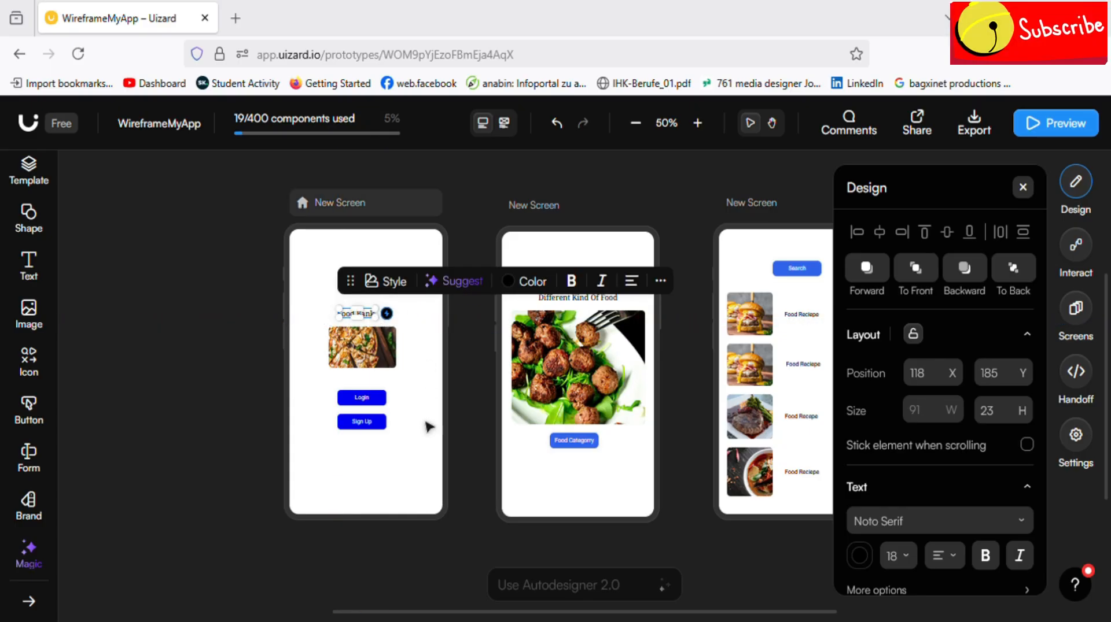
pyautogui.click(489, 431)
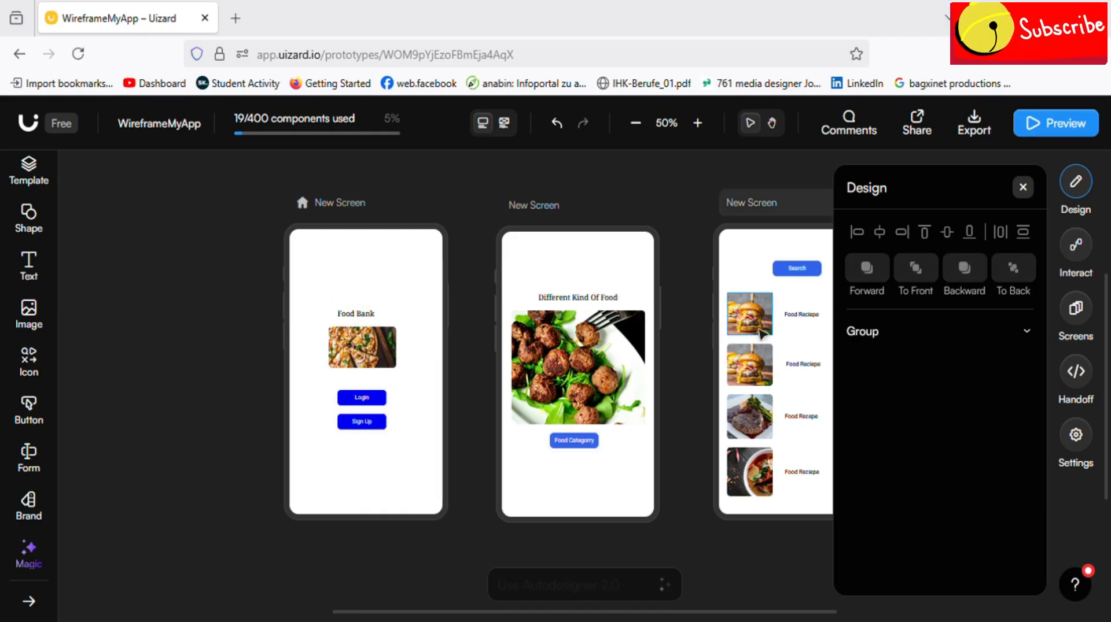
# Set the first "Food Reciepe" label on the third screen to Noto Serif at font size 18.
pyautogui.click(809, 324)
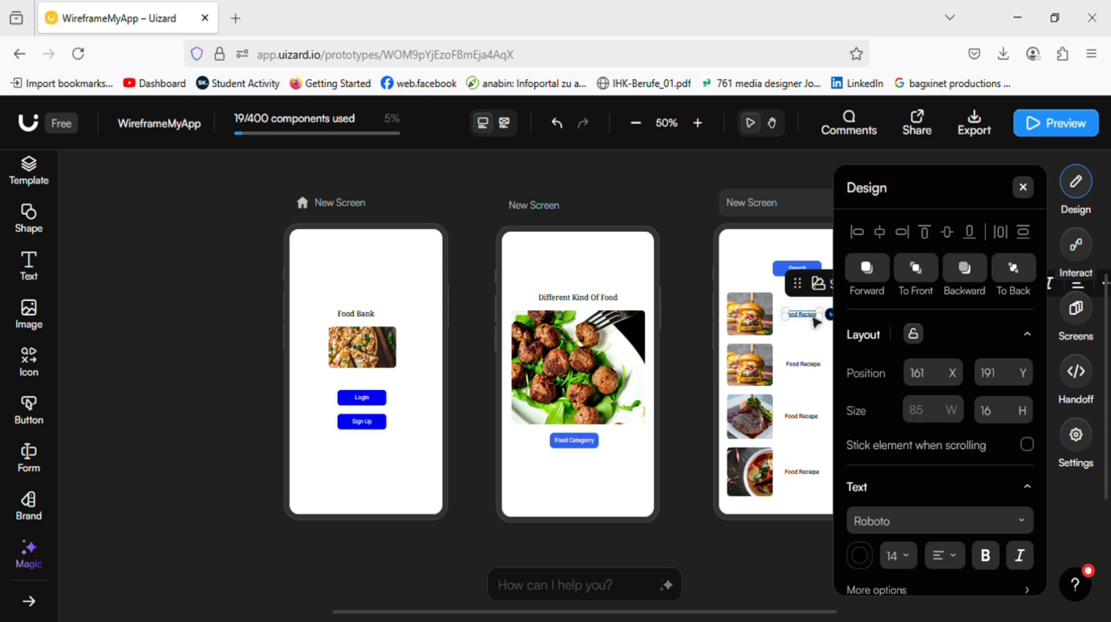
pyautogui.click(978, 528)
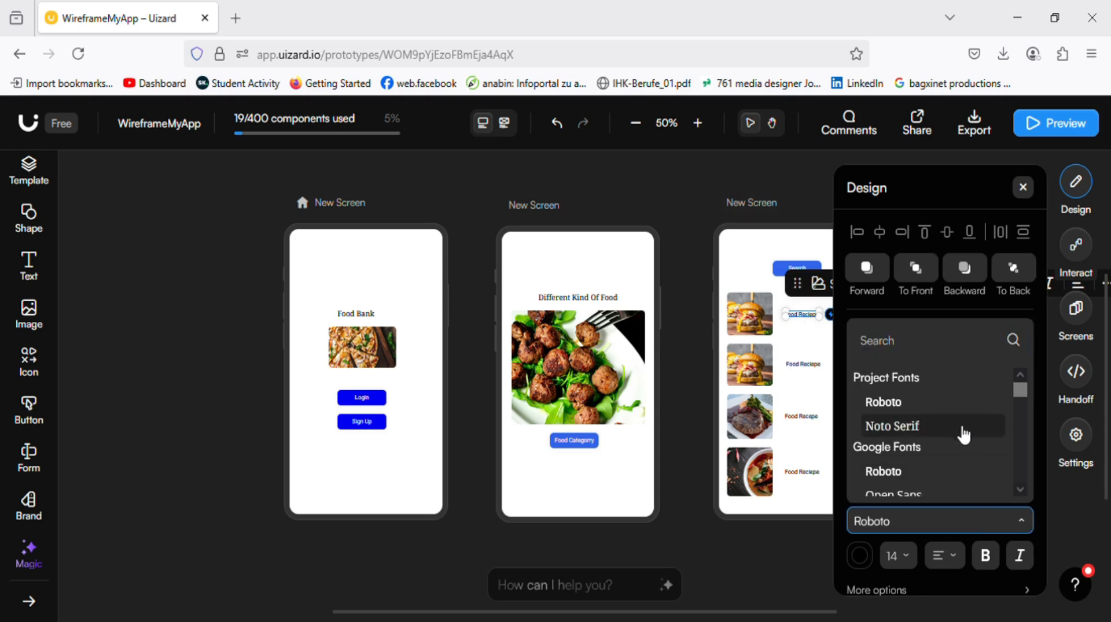
pyautogui.click(980, 427)
pyautogui.click(911, 564)
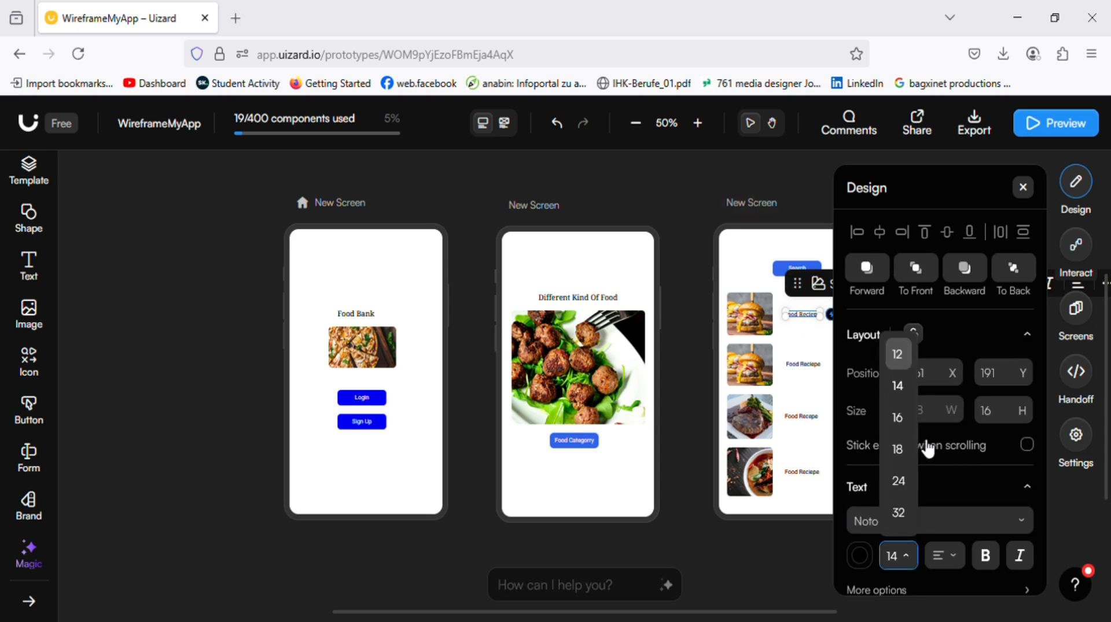
pyautogui.click(899, 450)
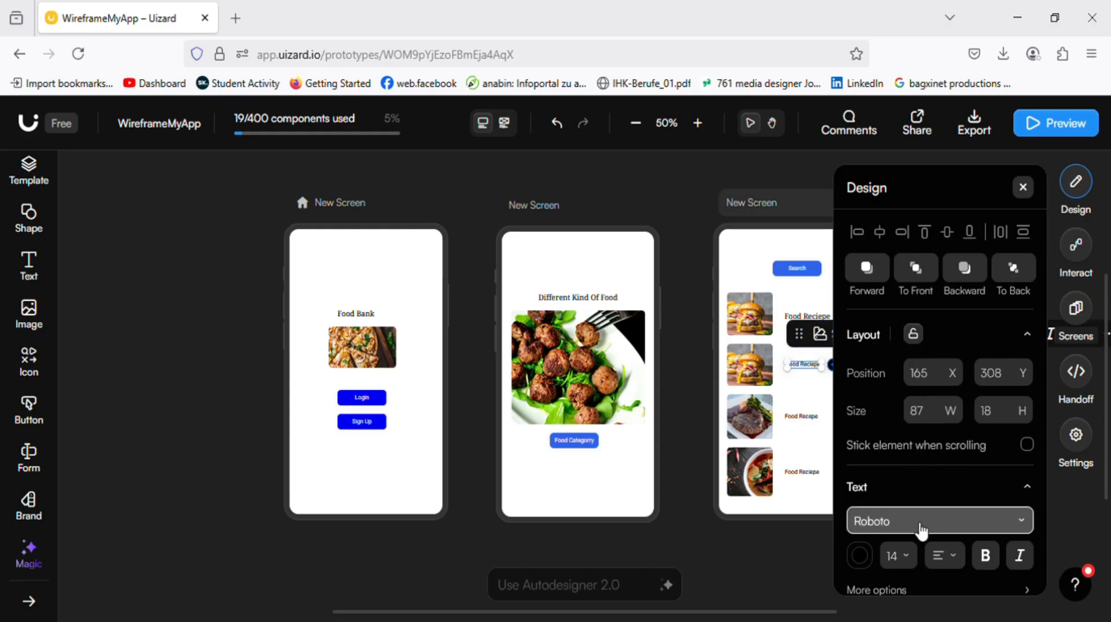
# Set the second "Food Reciepe" label on the third screen to Noto Serif at font size 18.
pyautogui.click(921, 529)
pyautogui.click(929, 431)
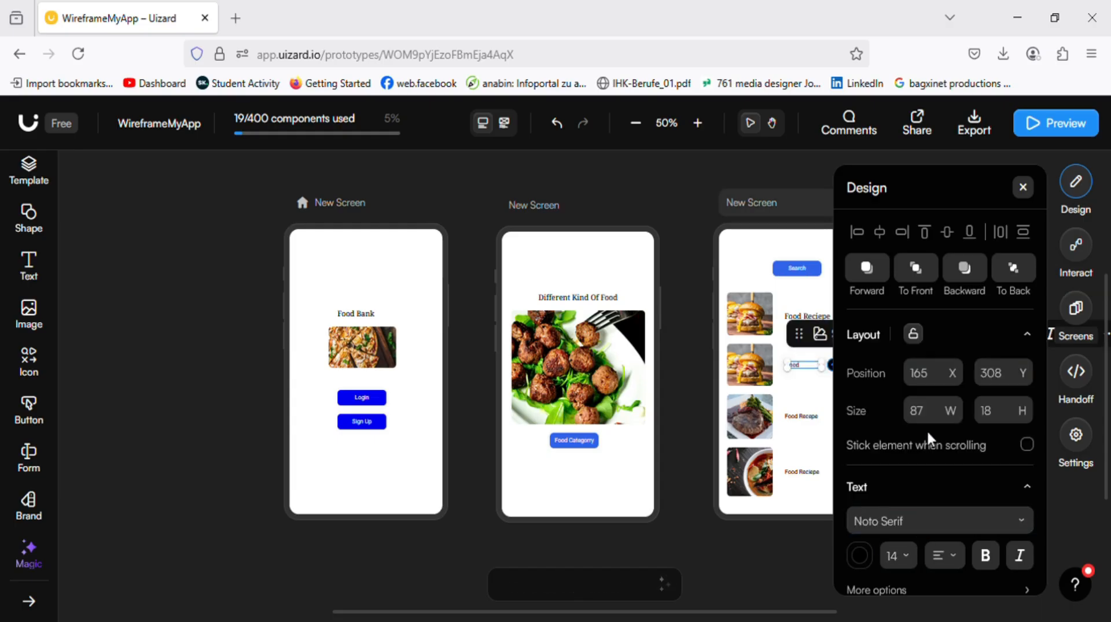
pyautogui.click(902, 560)
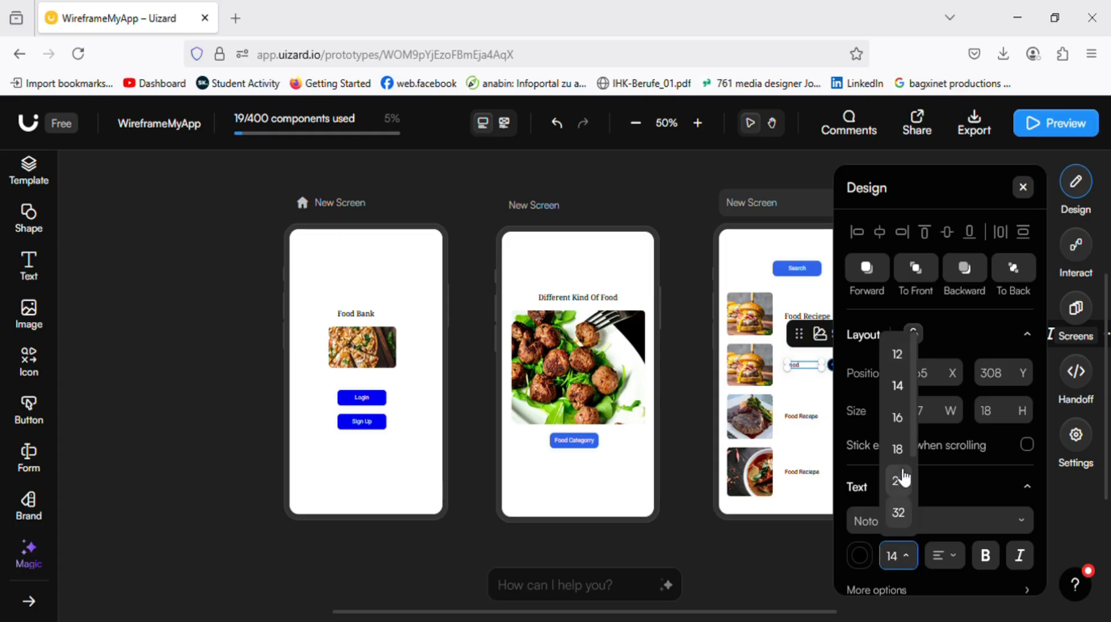
pyautogui.click(899, 450)
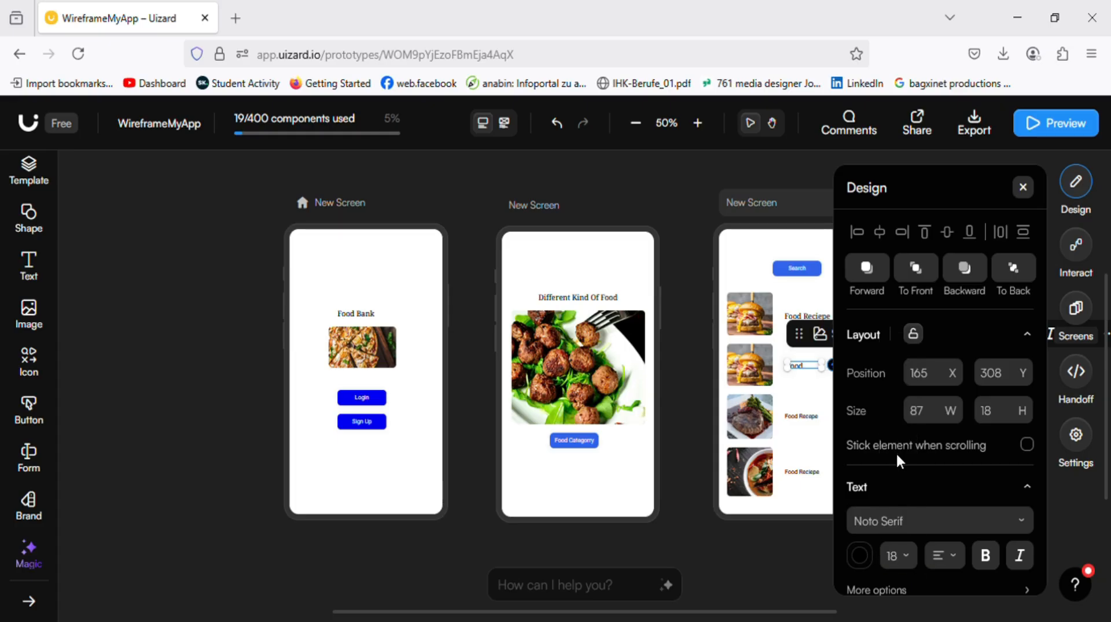
# Set the font of the third and fourth recipe labels on the third screen to Noto Serif.
pyautogui.click(804, 424)
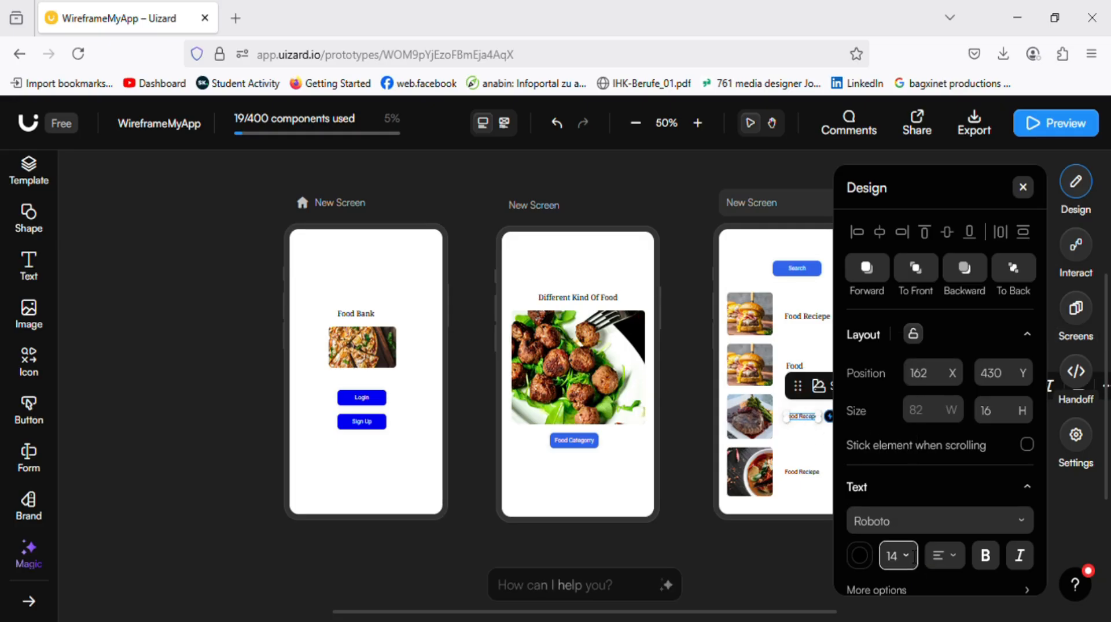
pyautogui.click(922, 524)
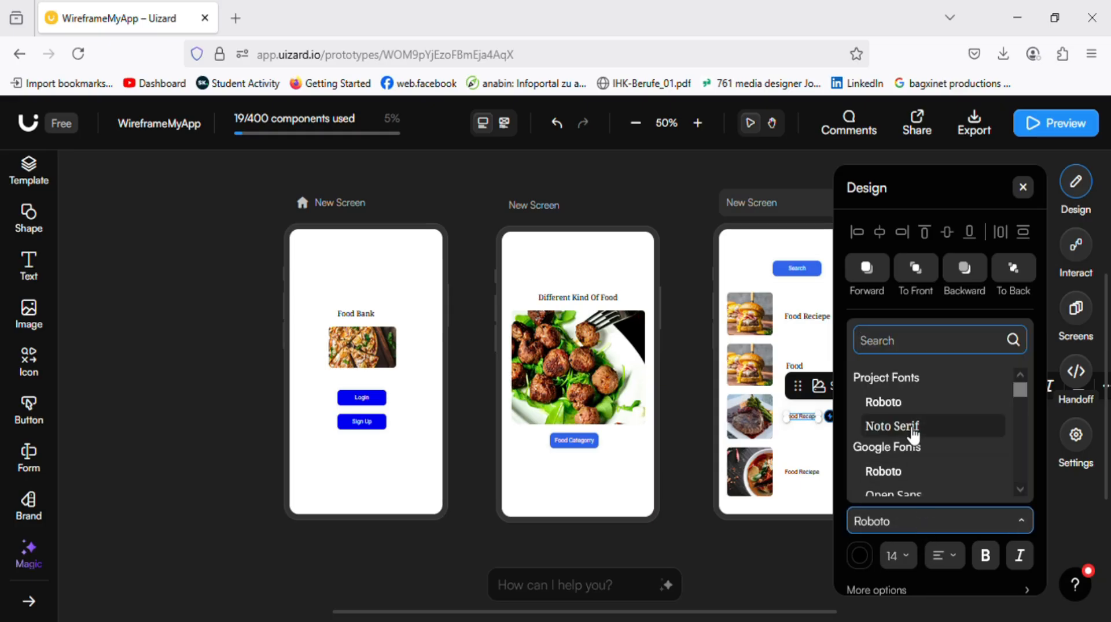
pyautogui.click(912, 429)
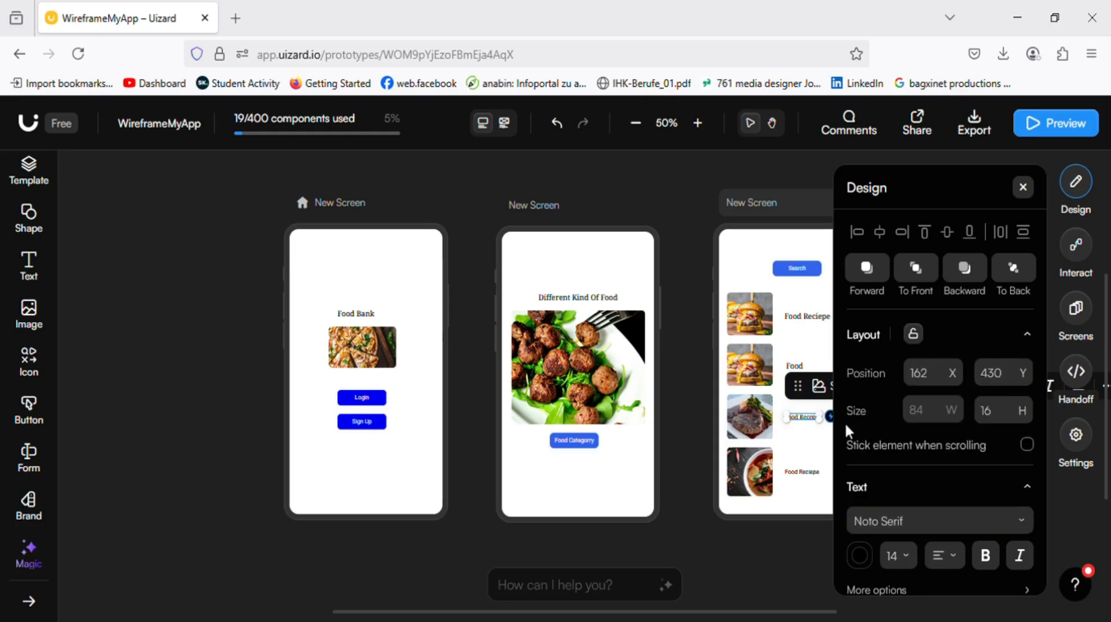
pyautogui.click(804, 472)
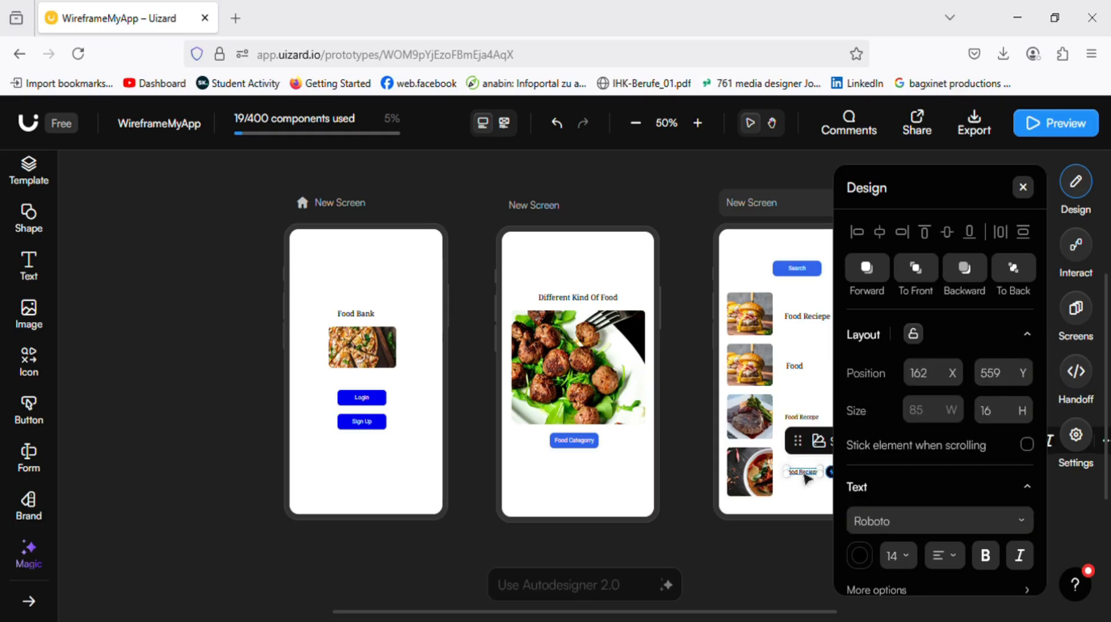
pyautogui.click(935, 534)
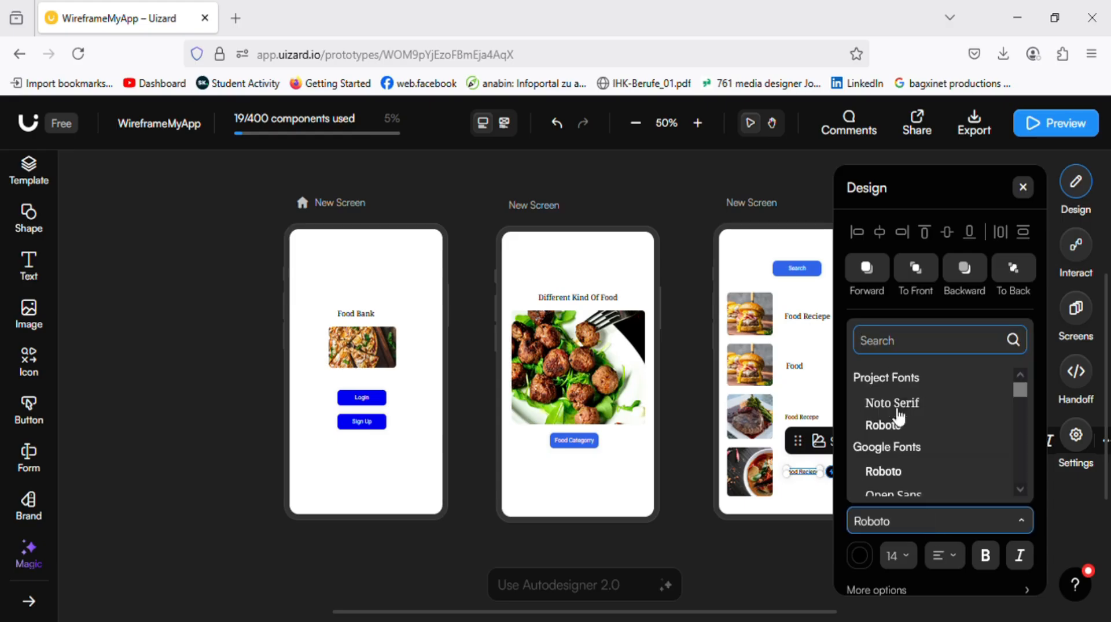
pyautogui.click(890, 402)
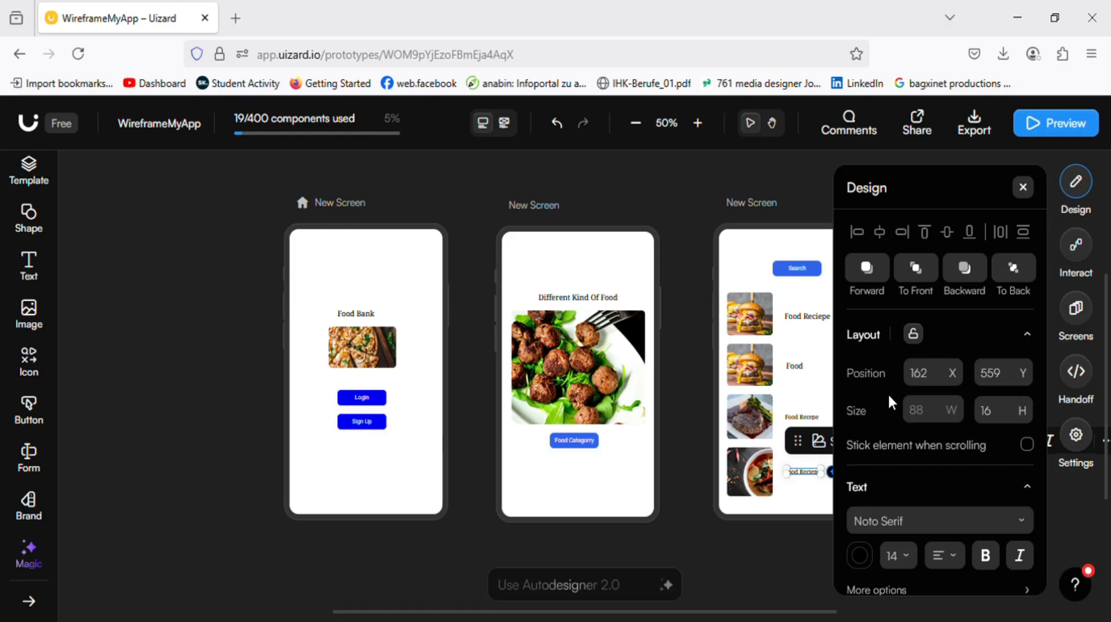
# Set the font size of the third and fourth recipe labels on the third screen to 18.
pyautogui.click(812, 419)
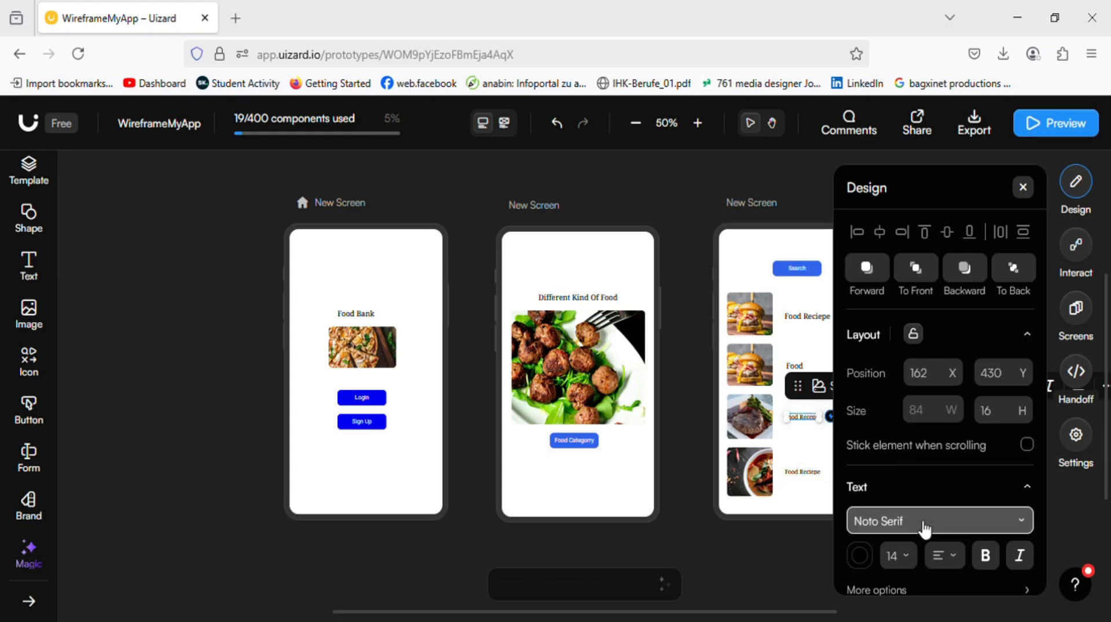
pyautogui.click(911, 558)
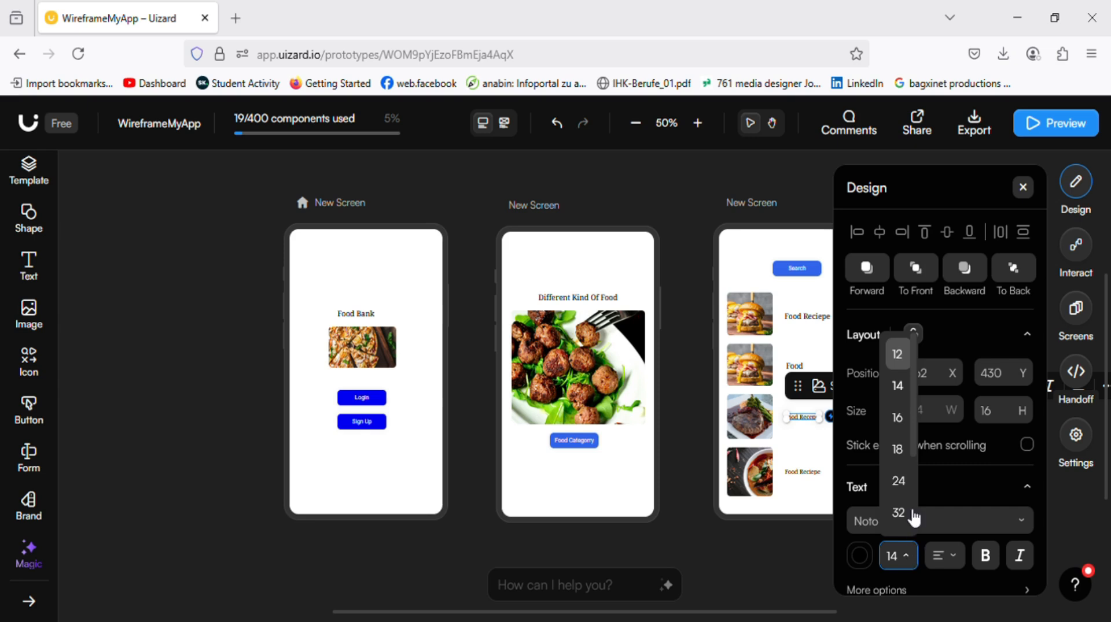
pyautogui.click(911, 466)
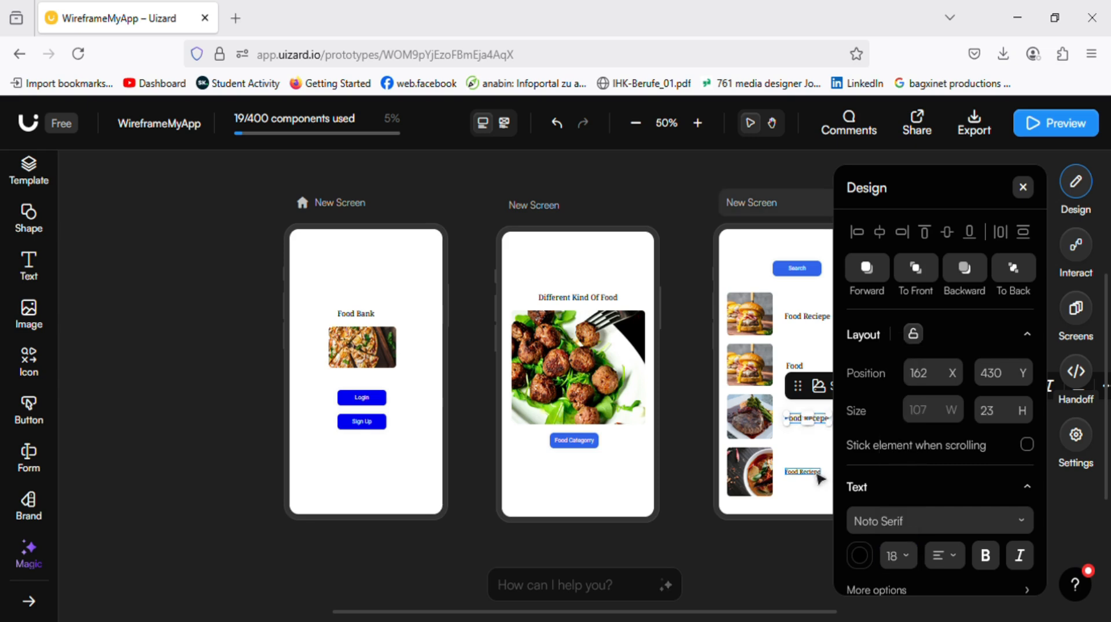
pyautogui.click(818, 476)
pyautogui.click(897, 556)
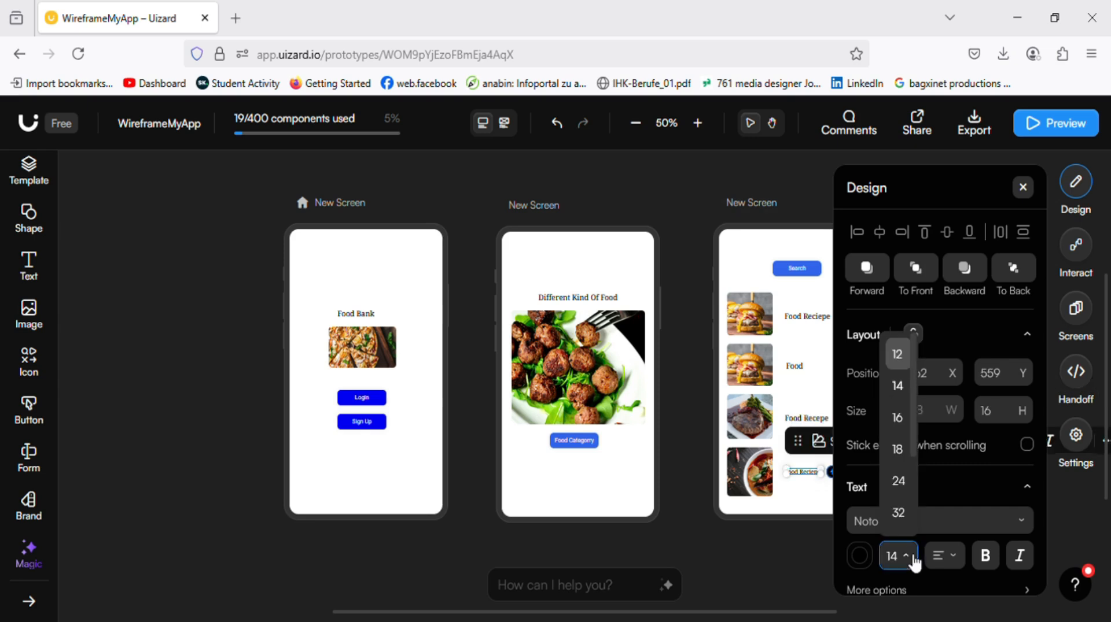
pyautogui.click(898, 450)
pyautogui.click(701, 264)
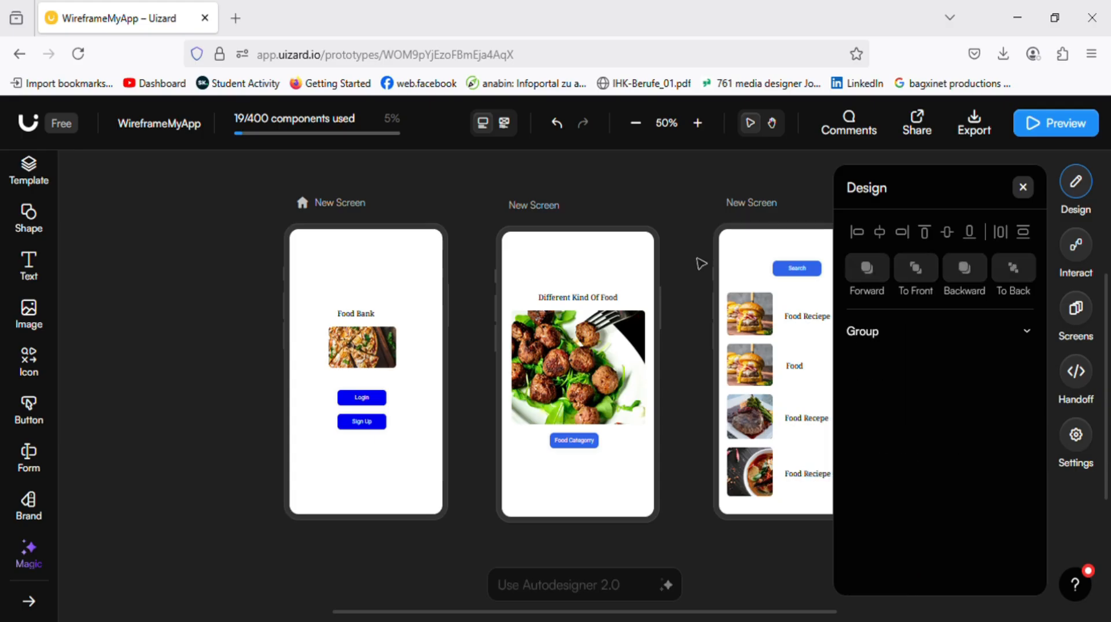
# Enlarge the second recipe label's text box on the third screen to about 125 by 20, and close the design settings.
pyautogui.click(833, 366)
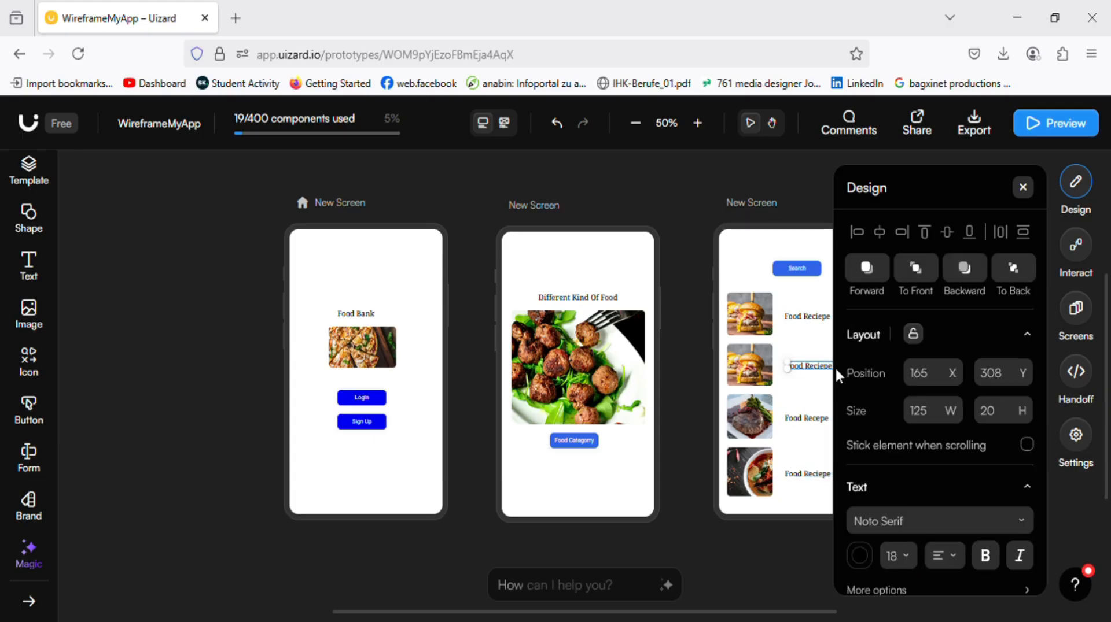
pyautogui.click(797, 299)
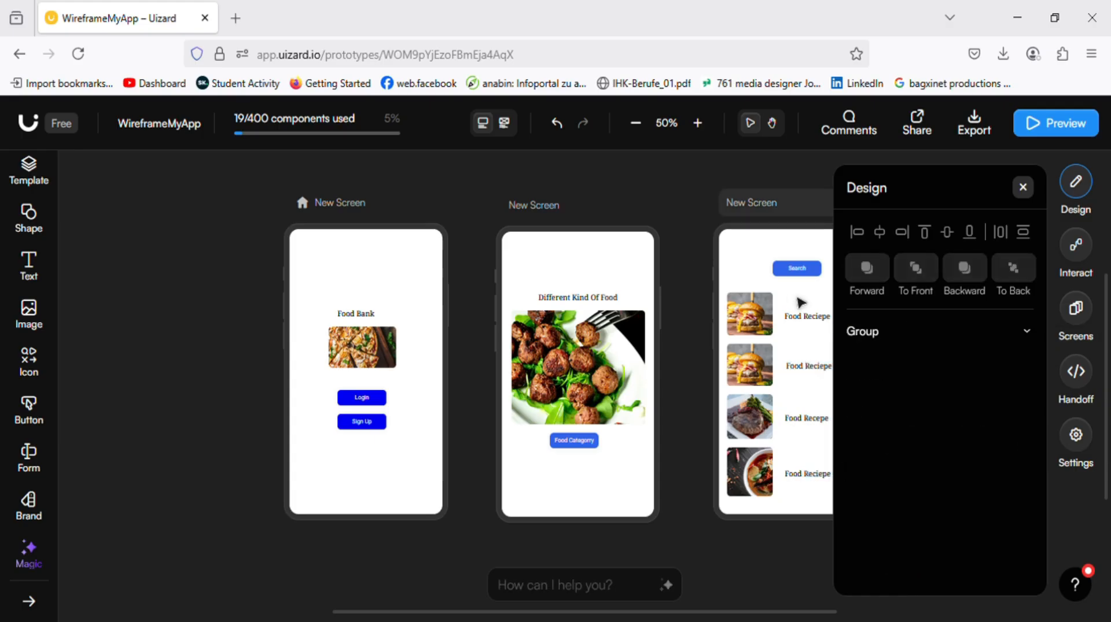
pyautogui.click(1022, 187)
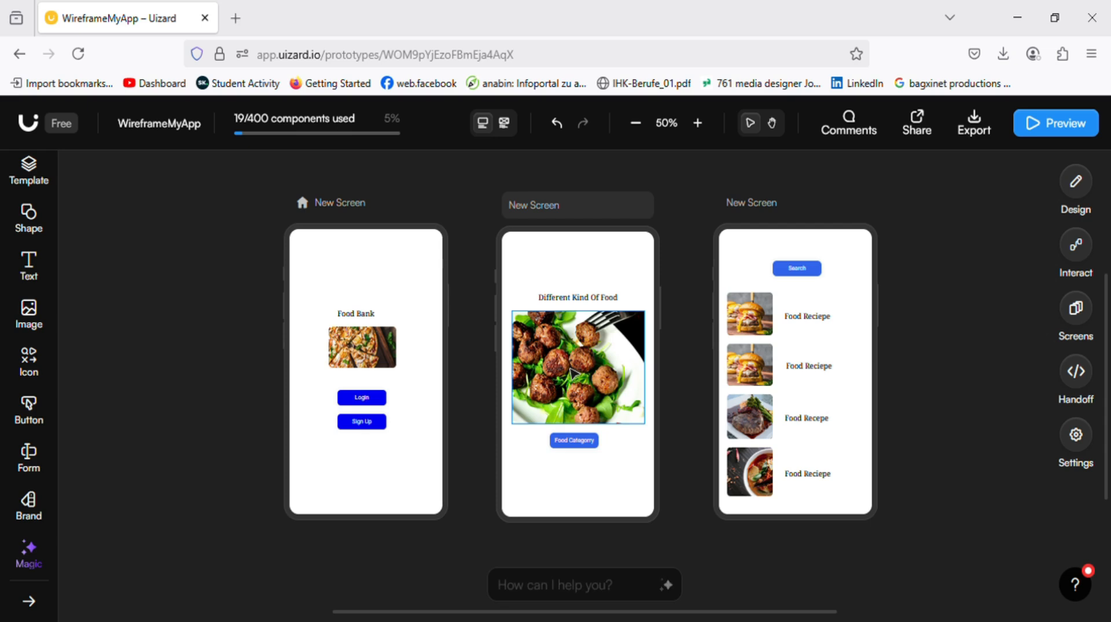
# Upload the Bagxinet Productions logo to the project's own image uploads.
pyautogui.click(43, 322)
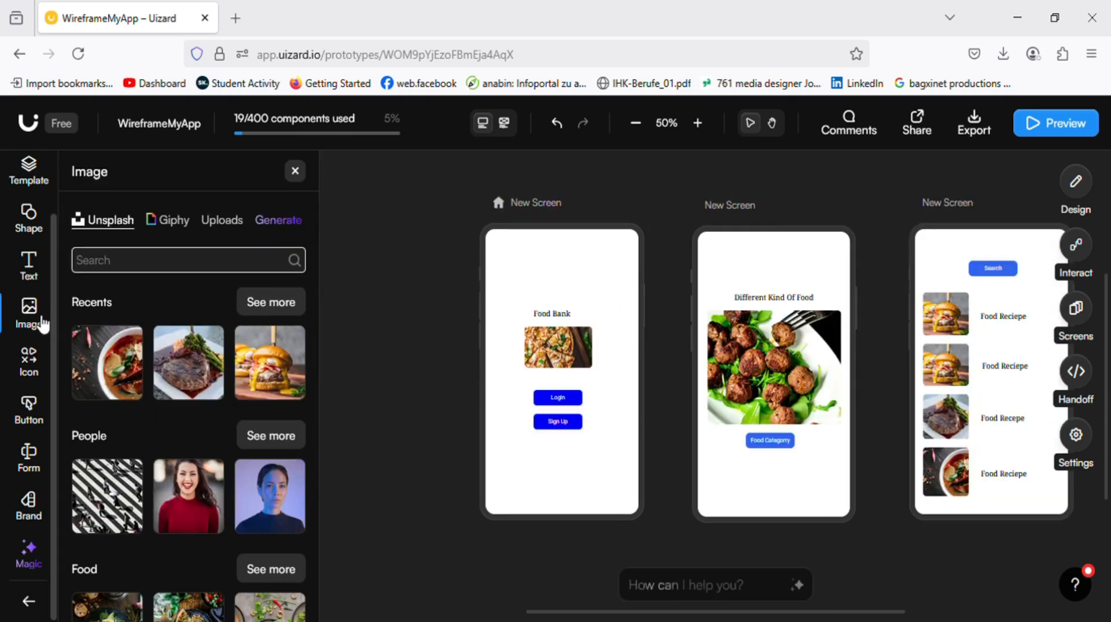
pyautogui.click(228, 224)
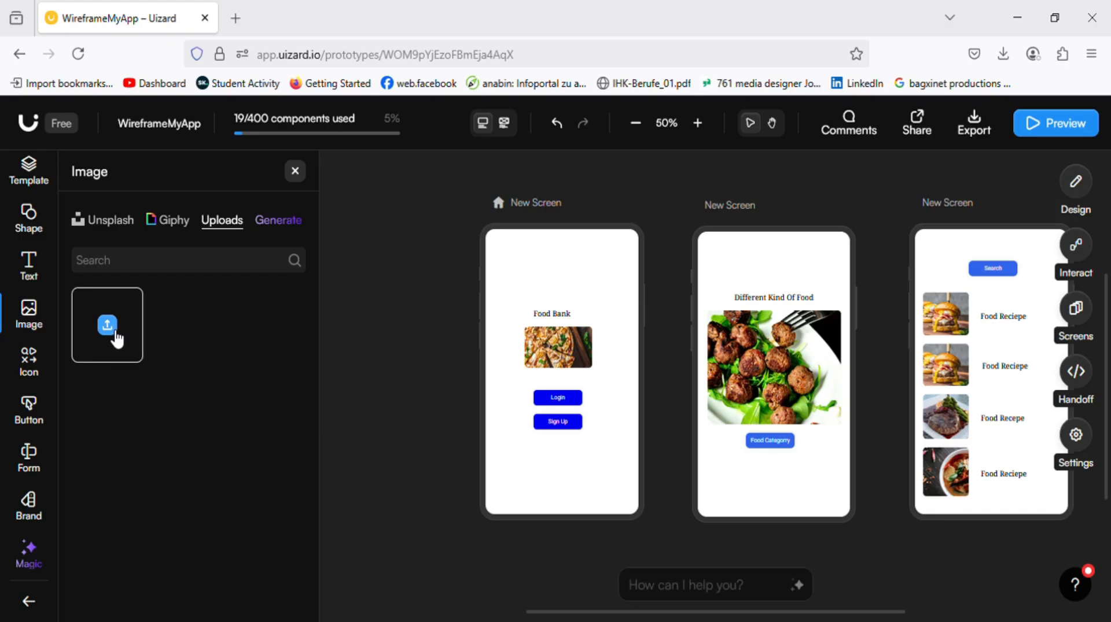
pyautogui.click(113, 332)
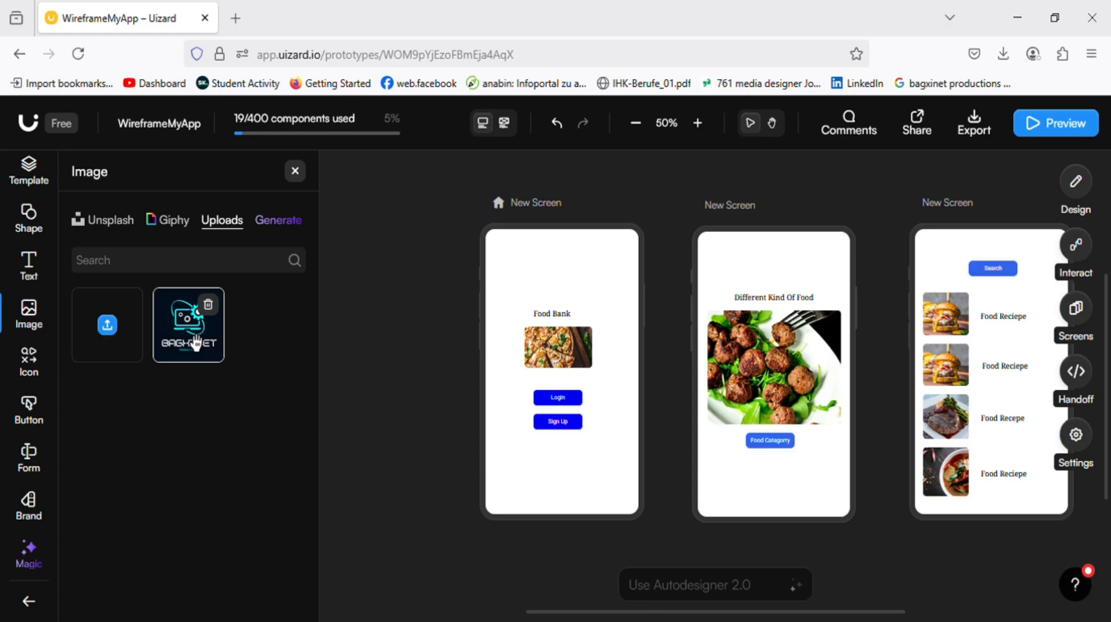
# Try the uploaded logo at a reduced size above the "Food Bank" title on the first screen, and delete it.
pyautogui.moveTo(196, 341); pyautogui.dragTo(605, 338)
pyautogui.moveTo(653, 257); pyautogui.dragTo(654, 253)
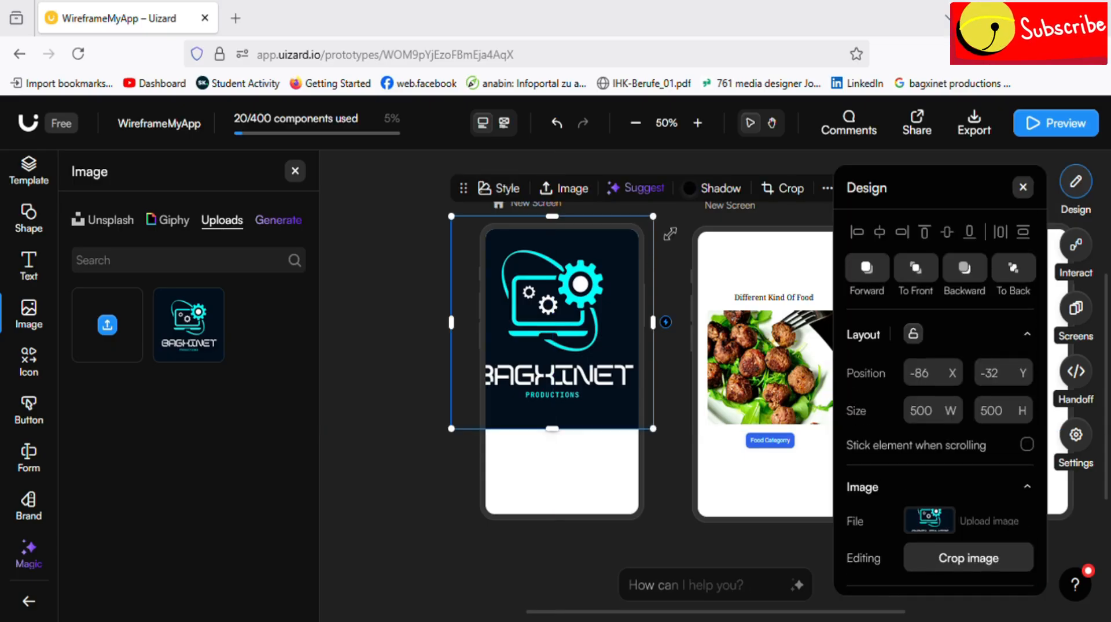
pyautogui.moveTo(669, 234); pyautogui.dragTo(573, 274)
pyautogui.click(608, 294)
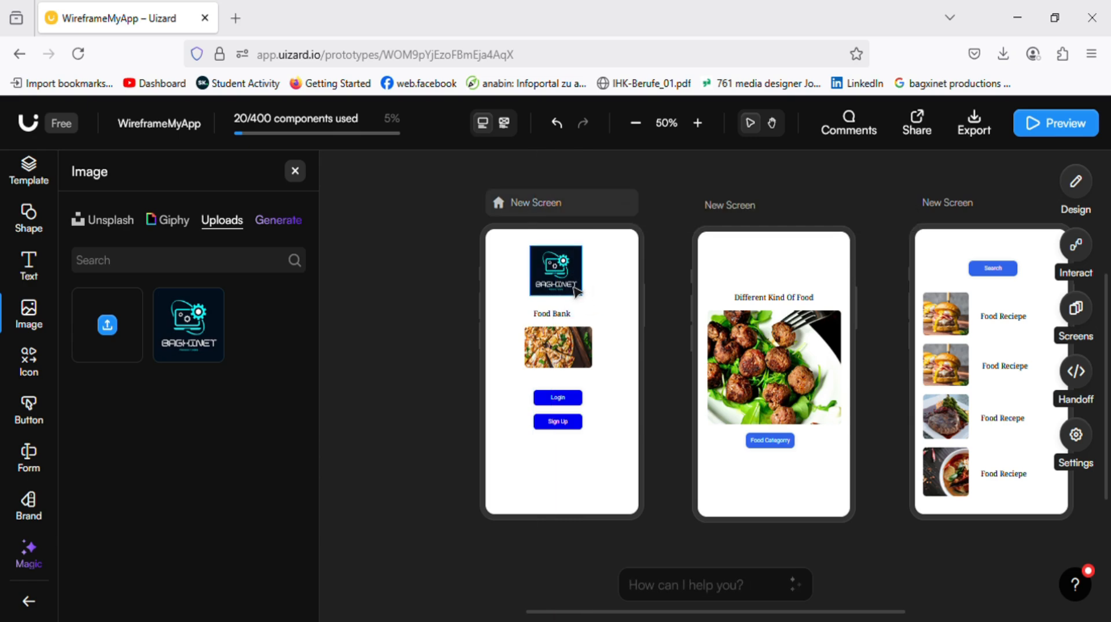
pyautogui.moveTo(575, 292); pyautogui.dragTo(580, 287)
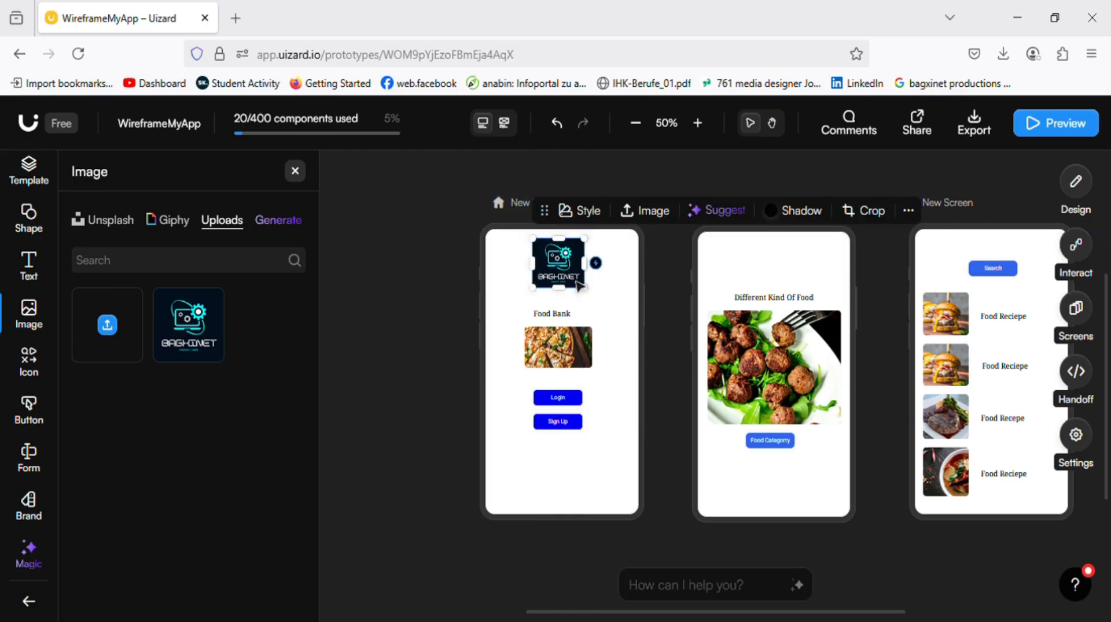
pyautogui.click(605, 303)
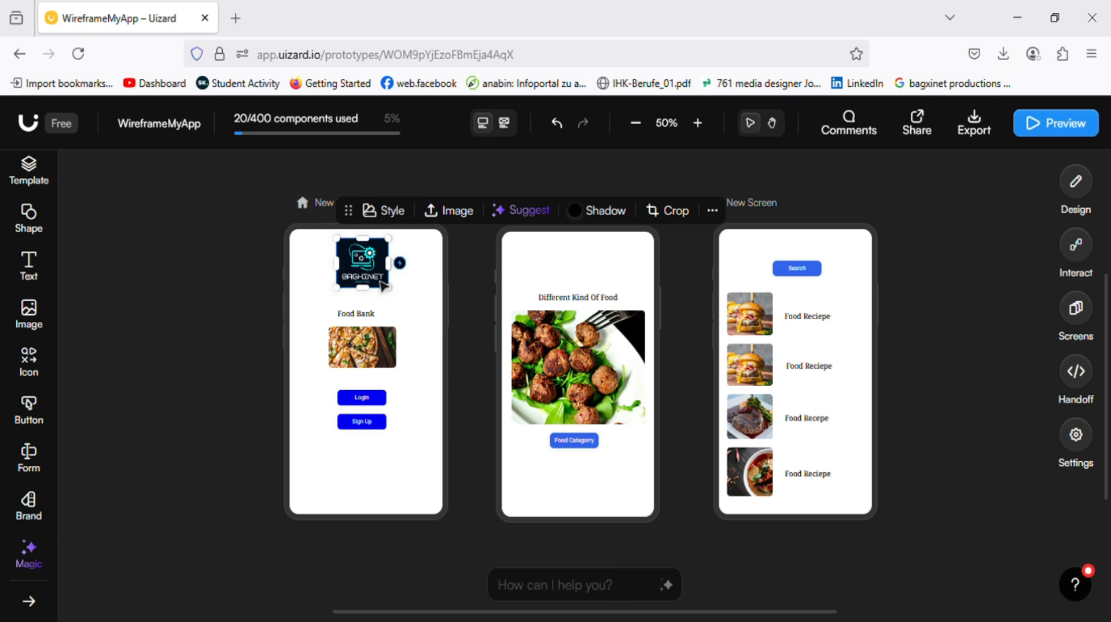
pyautogui.press('Delete')
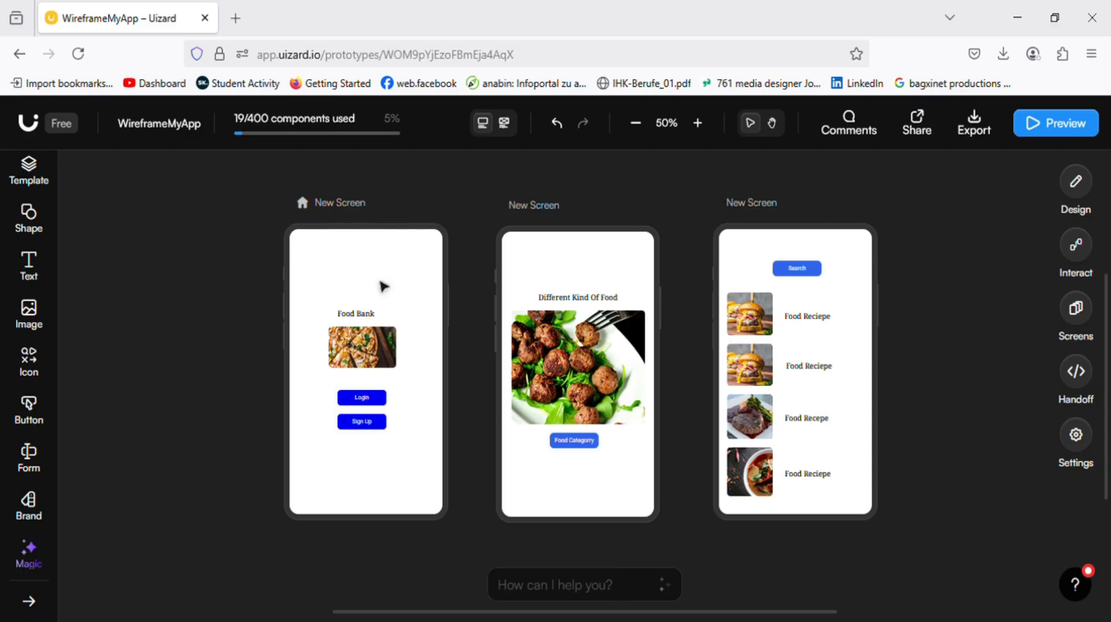
# Center the "Food Bank" title above the pizza image on the first screen.
pyautogui.moveTo(369, 317); pyautogui.dragTo(378, 325)
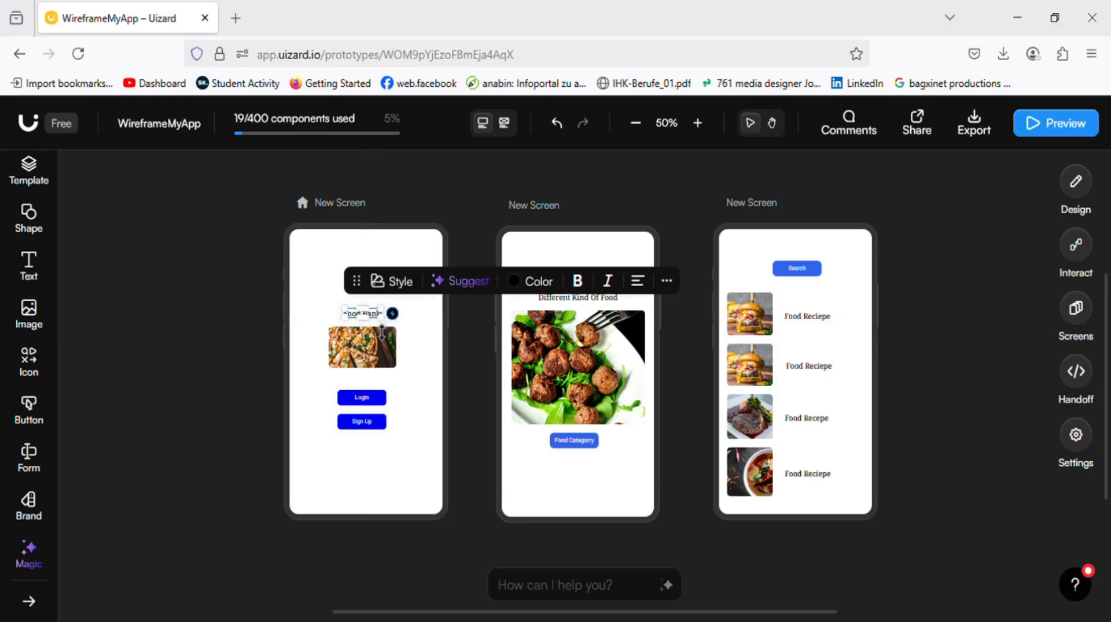
pyautogui.click(409, 344)
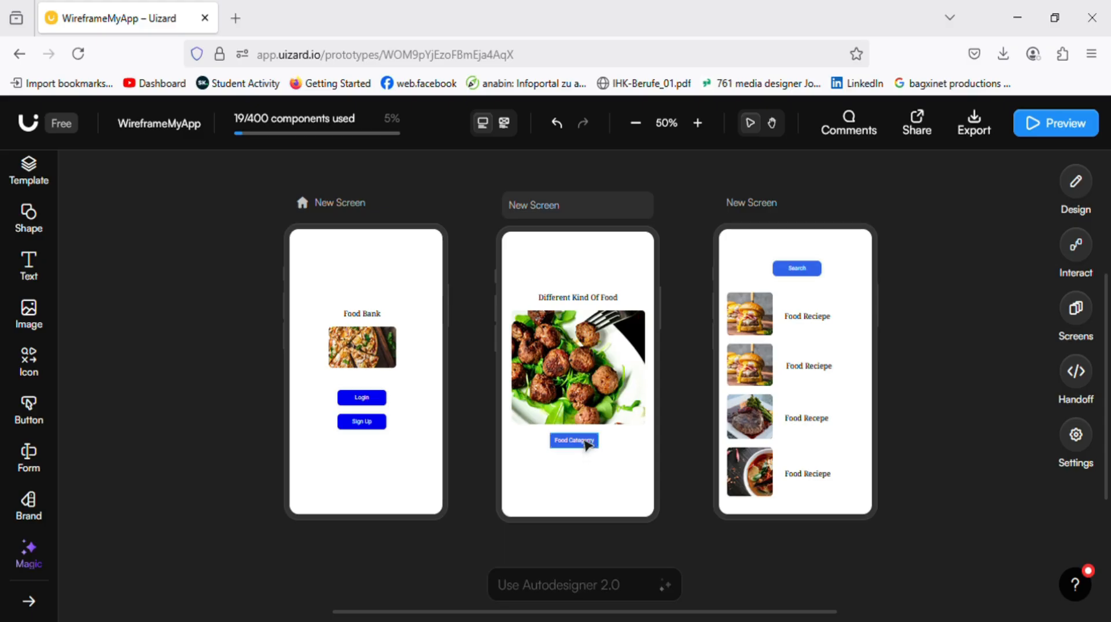
# Change the fill of the food category button on the second screen to the near-black color 0E1217.
pyautogui.click(586, 443)
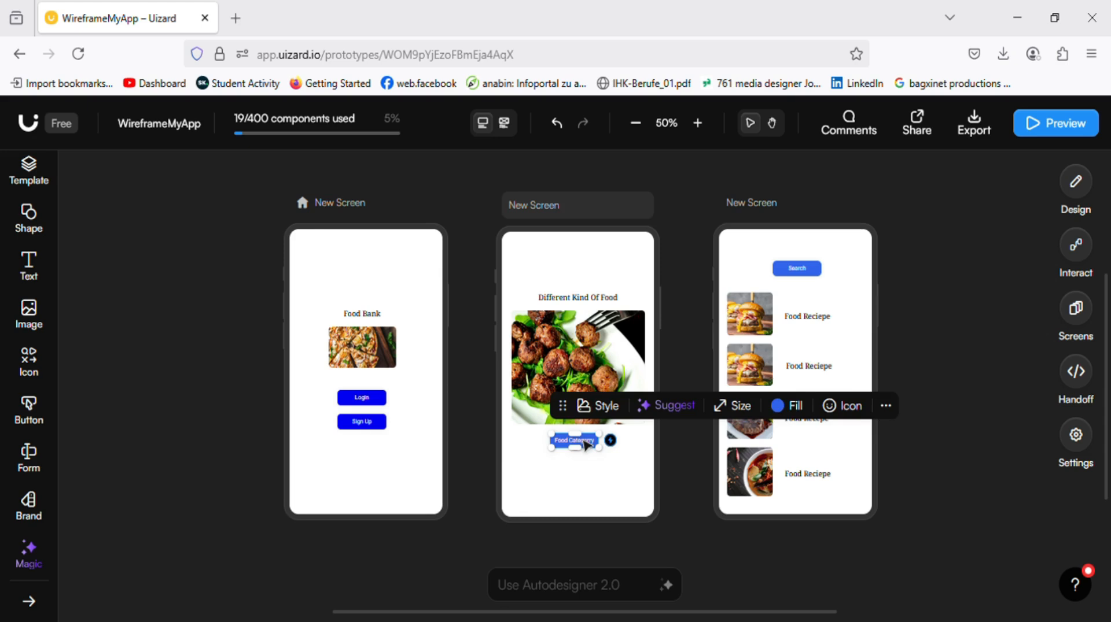
pyautogui.click(797, 407)
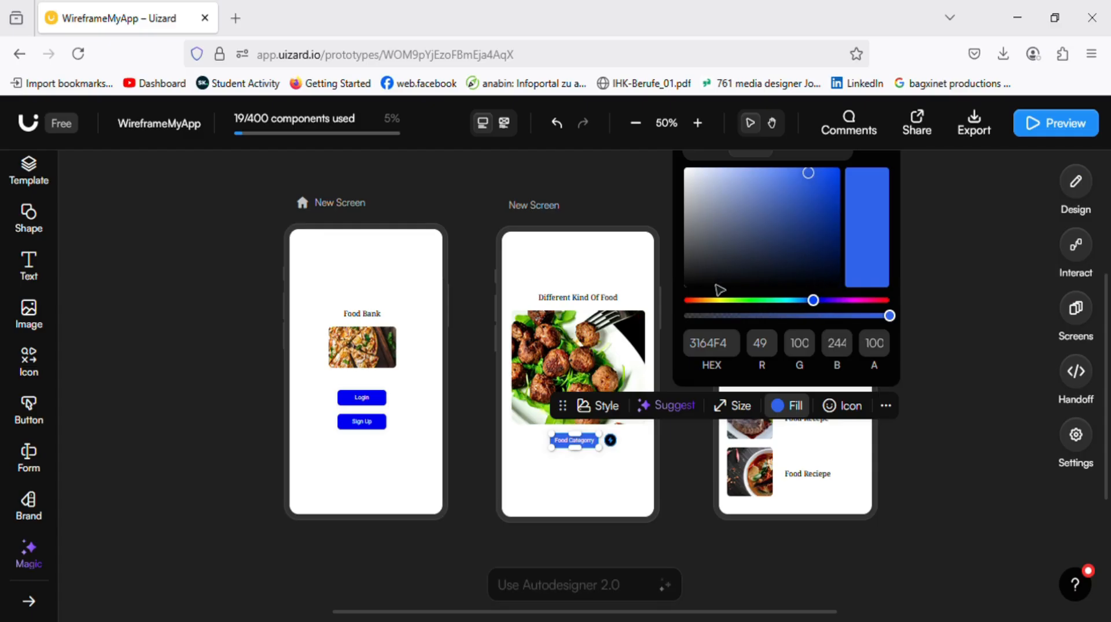
pyautogui.click(703, 280)
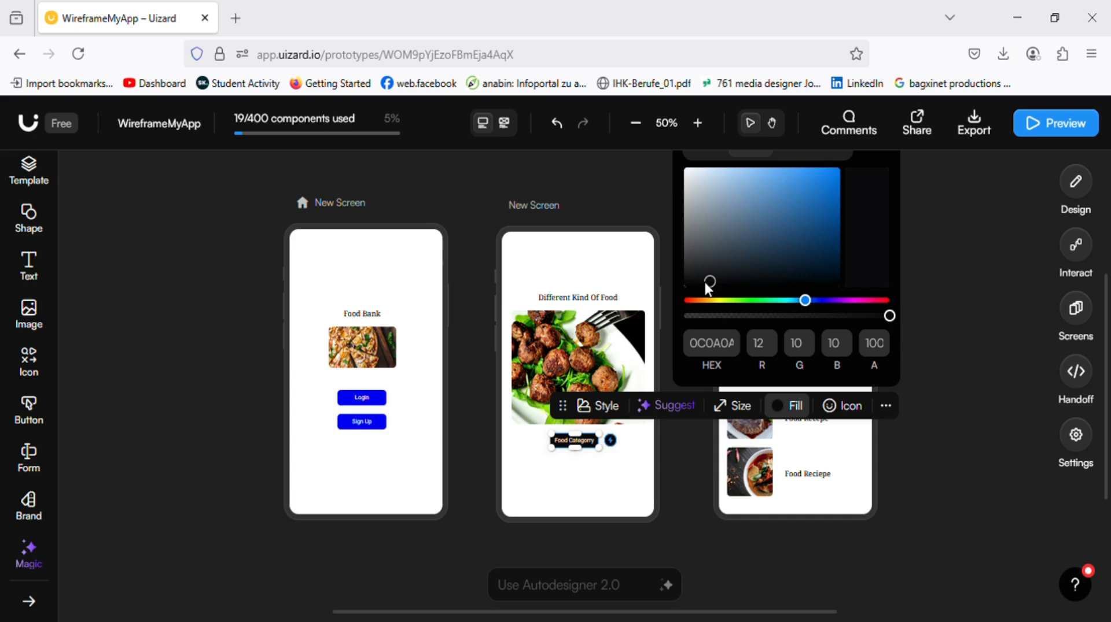
pyautogui.click(745, 276)
pyautogui.click(779, 269)
pyautogui.click(796, 264)
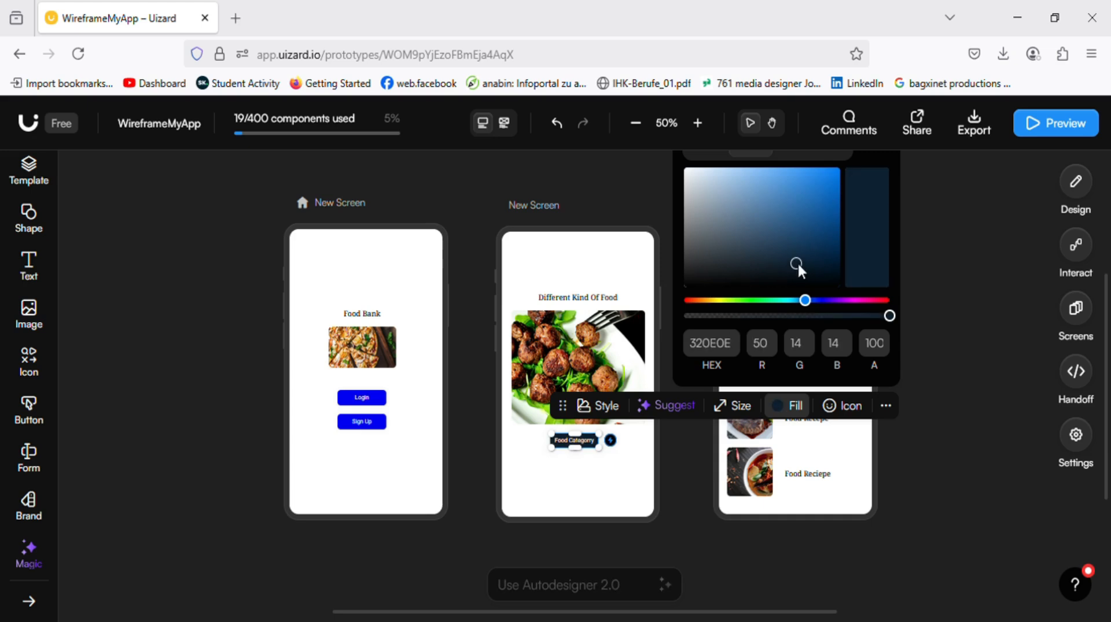
pyautogui.click(809, 228)
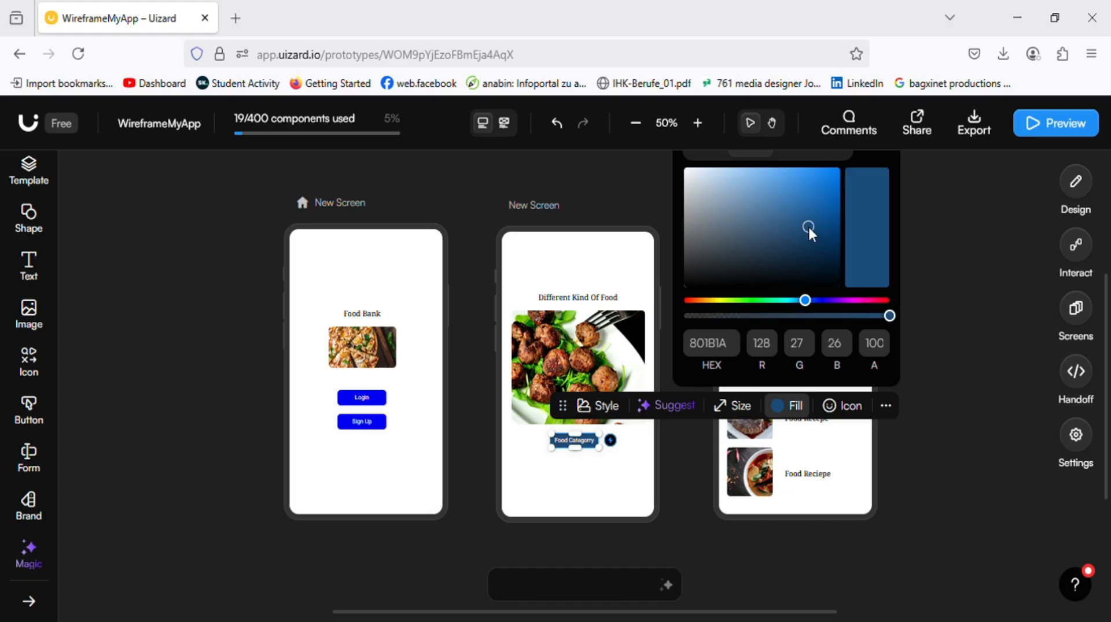
pyautogui.click(762, 226)
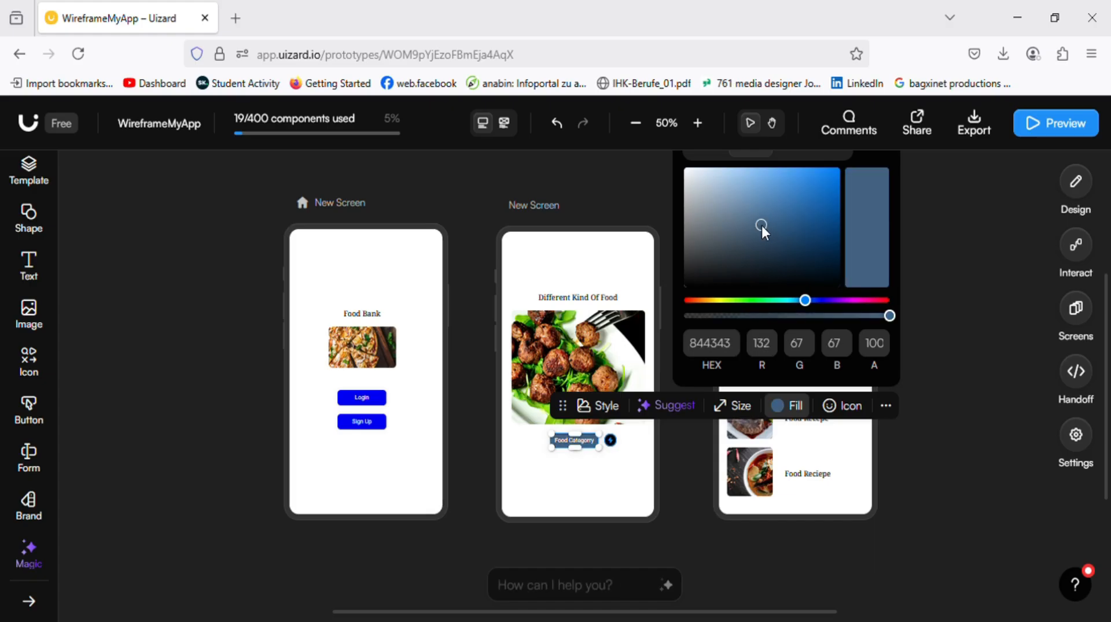
pyautogui.click(707, 253)
pyautogui.click(705, 280)
pyautogui.click(735, 282)
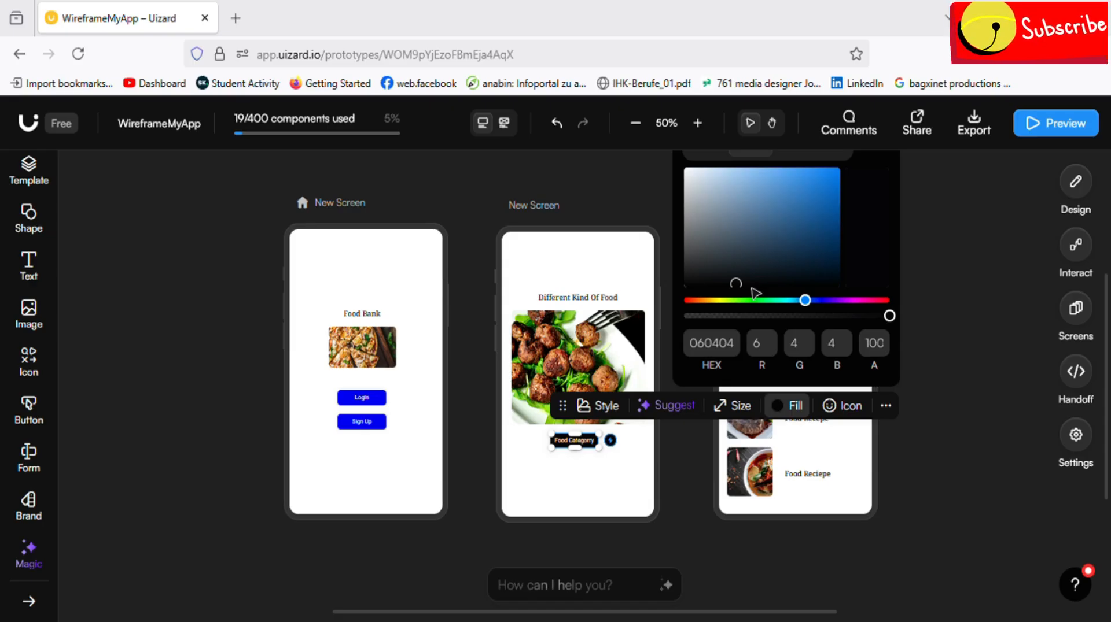
pyautogui.click(744, 280)
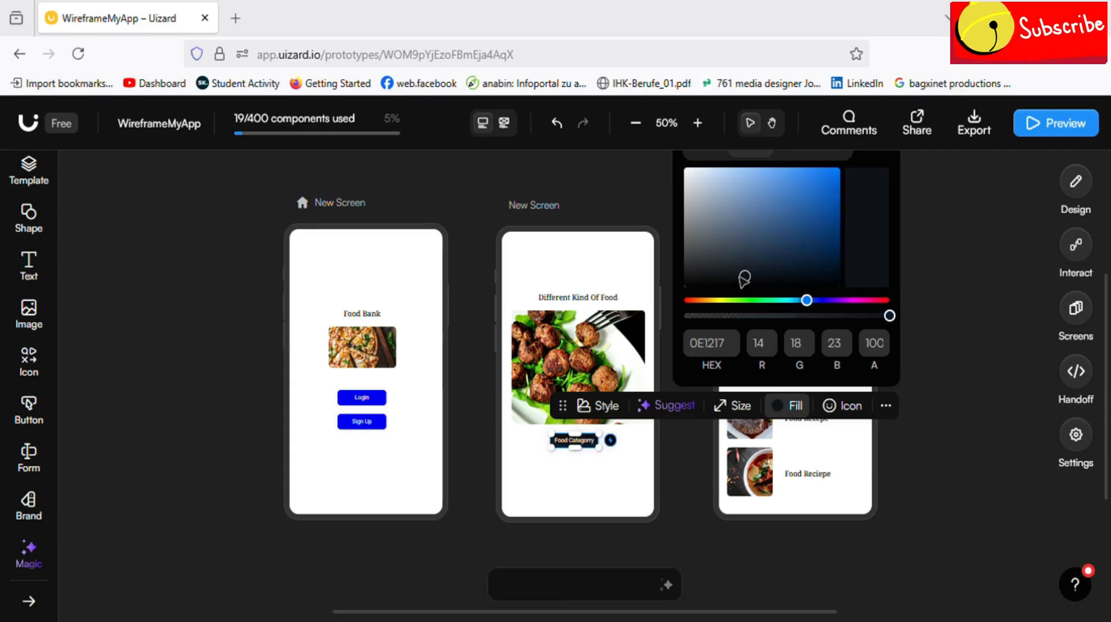
pyautogui.click(925, 316)
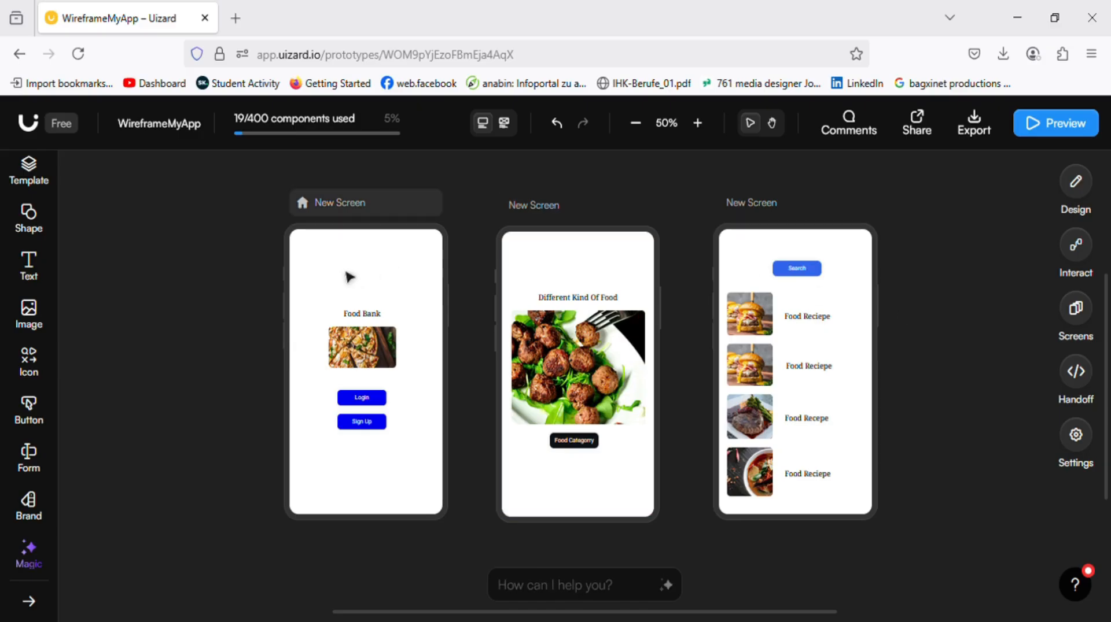
pyautogui.click(377, 218)
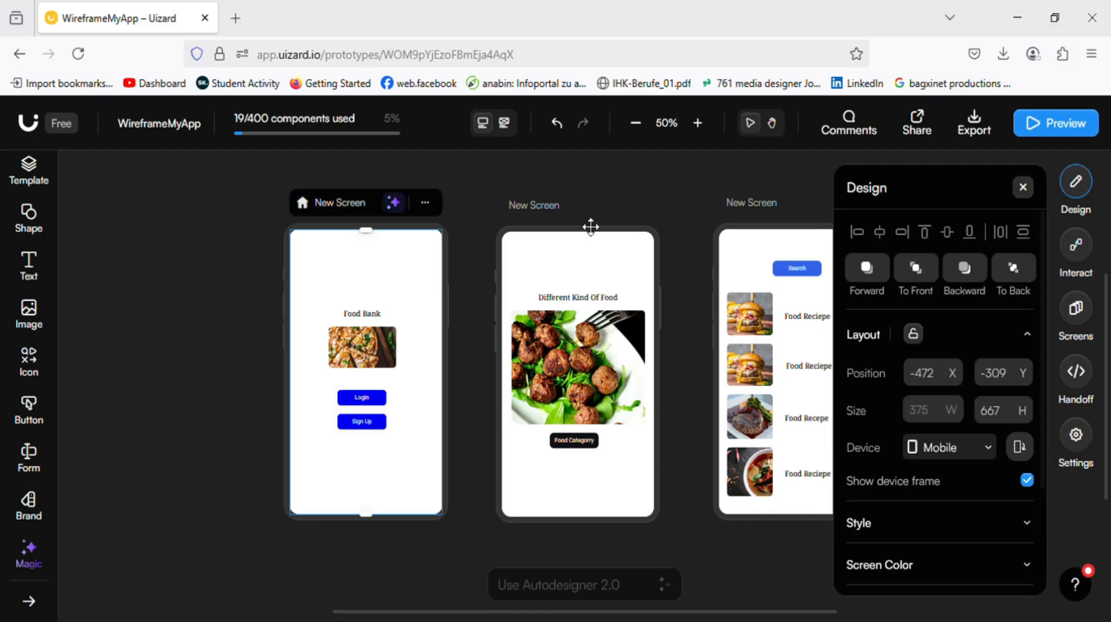
pyautogui.click(797, 218)
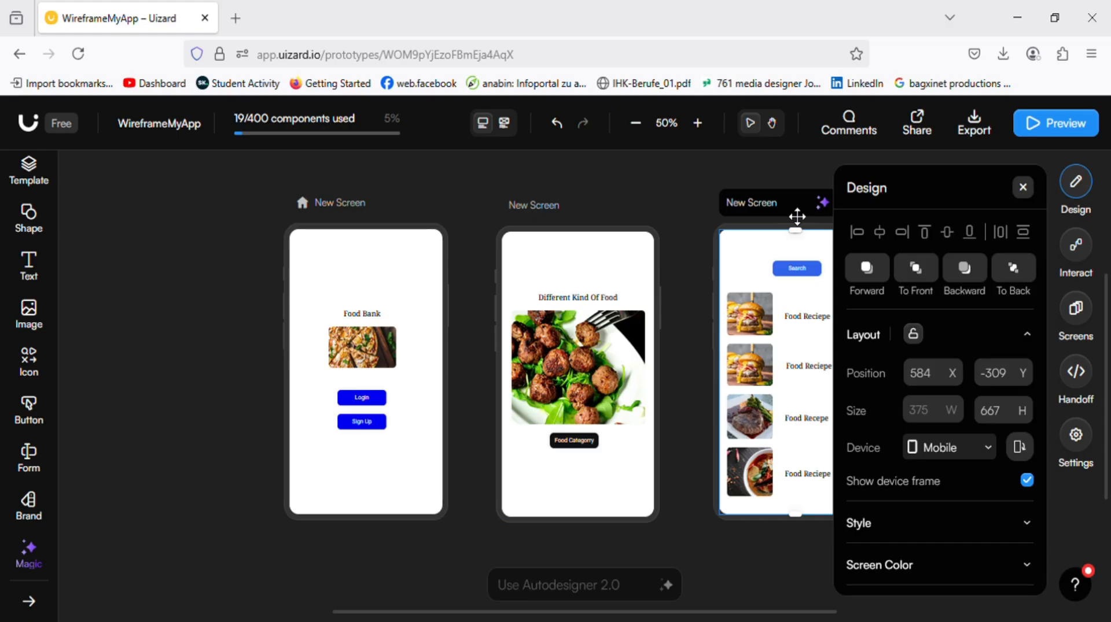
pyautogui.click(633, 237)
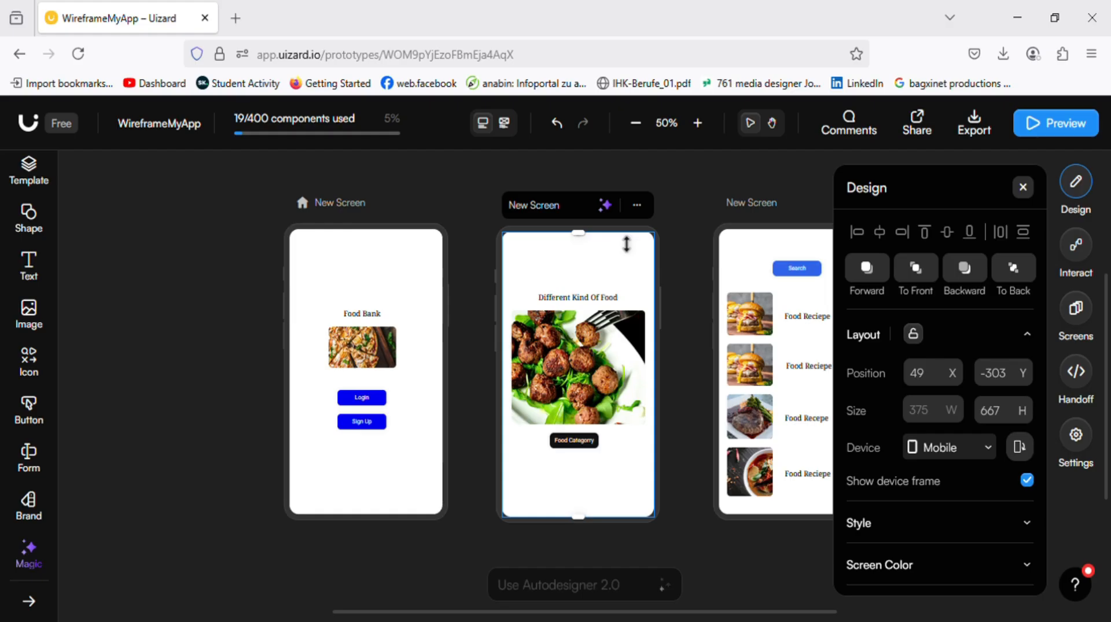
pyautogui.click(686, 239)
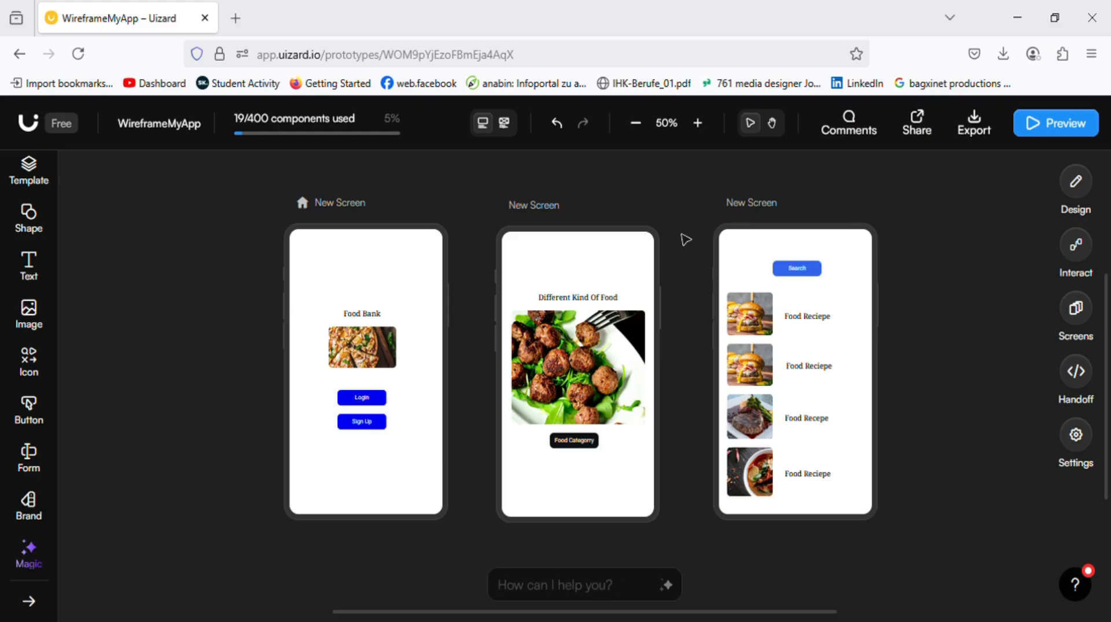